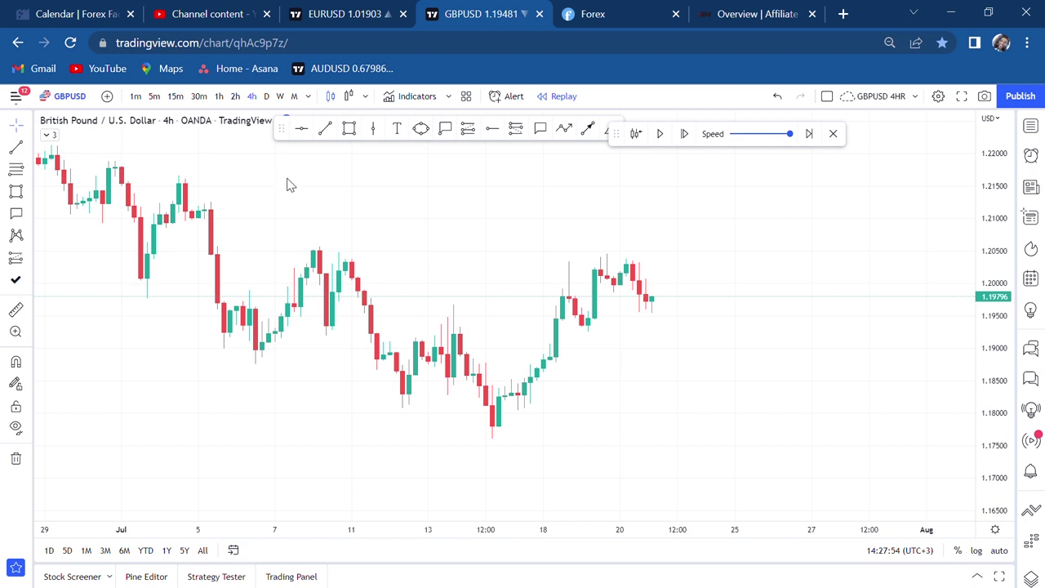
- Draw a thin red rectangle right of the latest candles, crossed by a vertical red line
scroll(700, 258, down, 1)
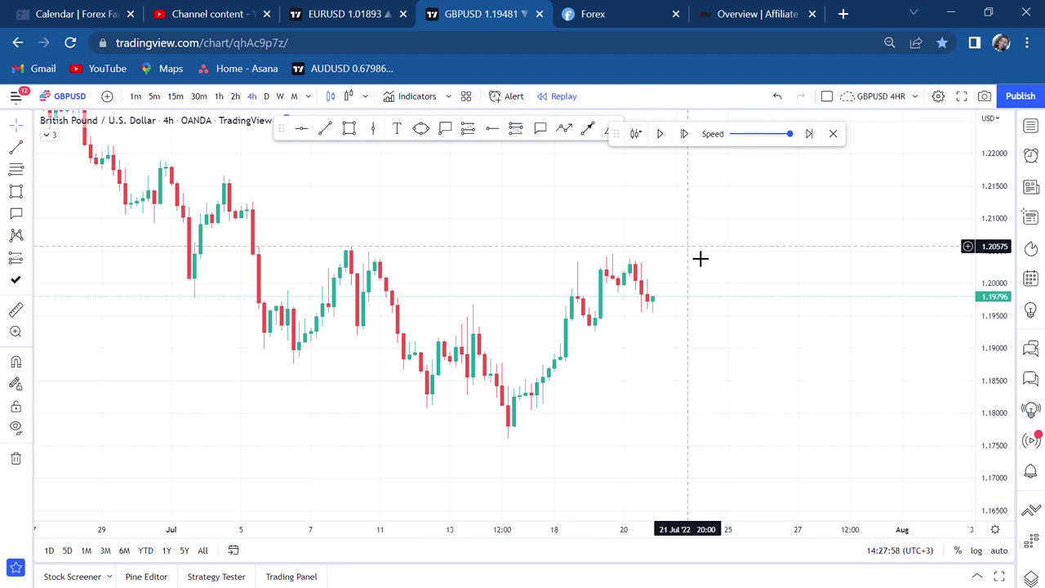
scroll(709, 280, right, 3)
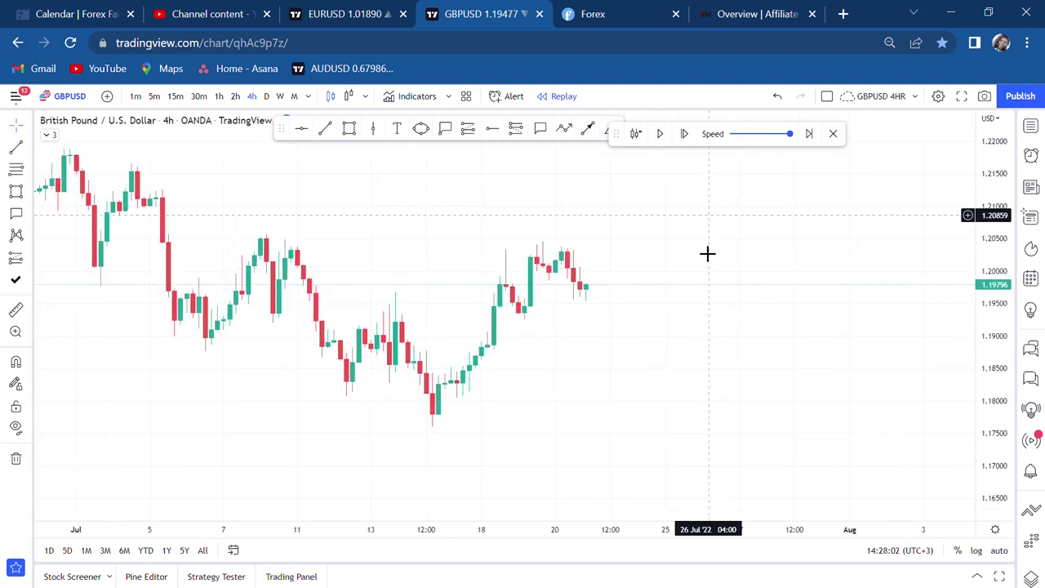
scroll(694, 261, right, 2)
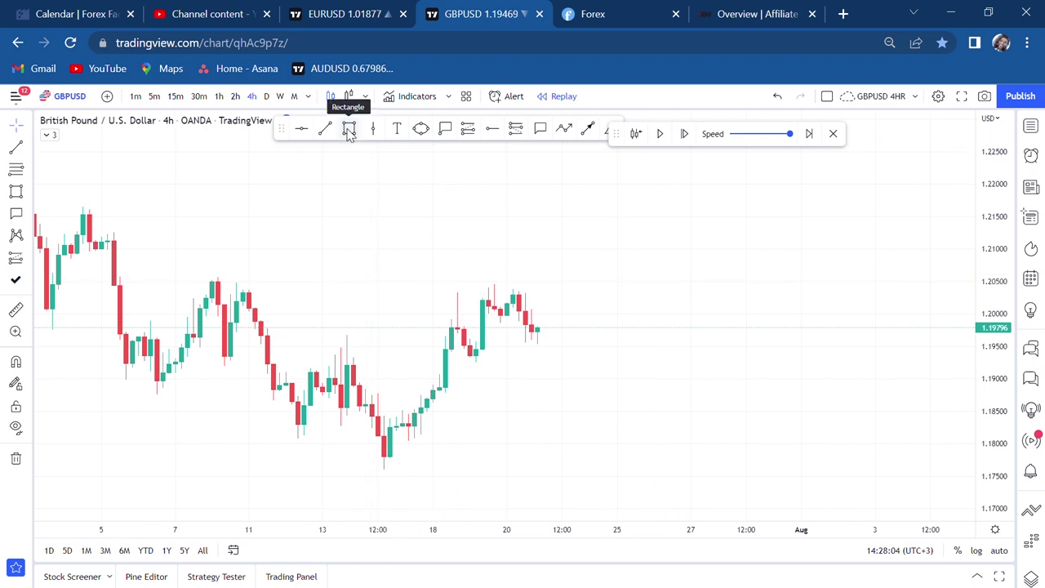
mouse_move(579, 257)
mouse_down()
mouse_move(653, 261)
mouse_move(665, 278)
mouse_up()
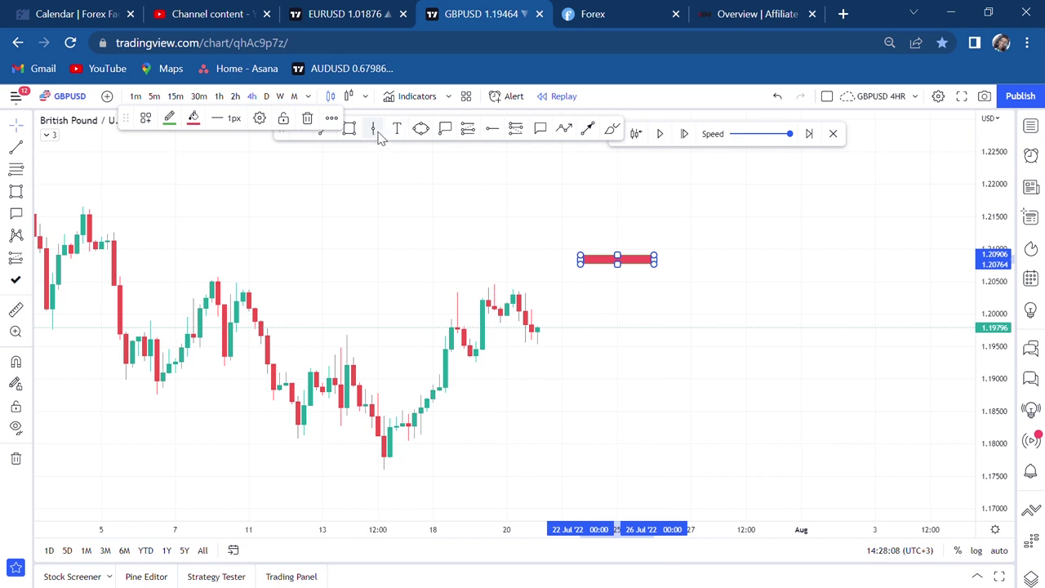
click(324, 130)
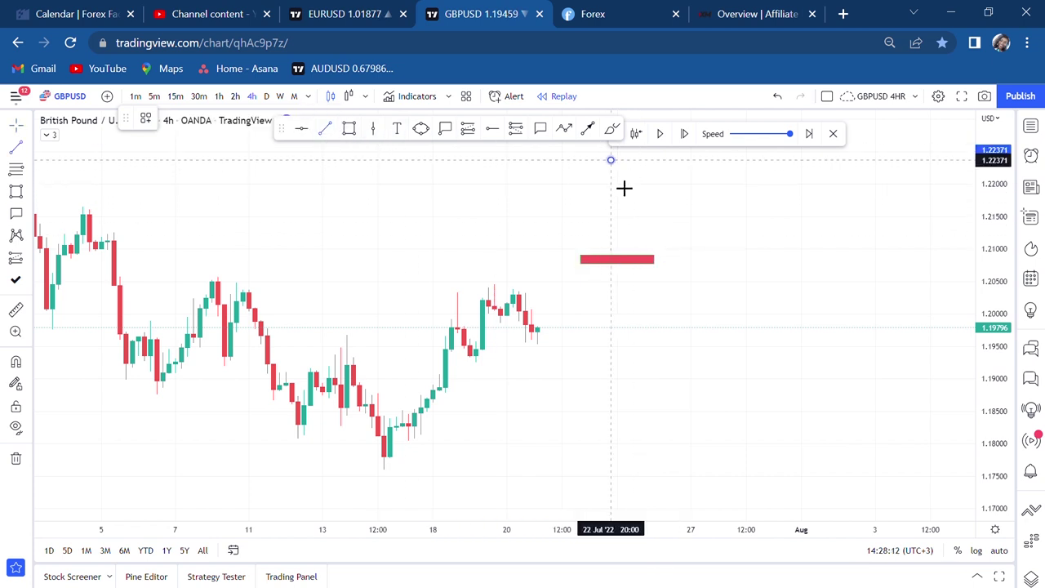
drag(624, 188, 622, 277)
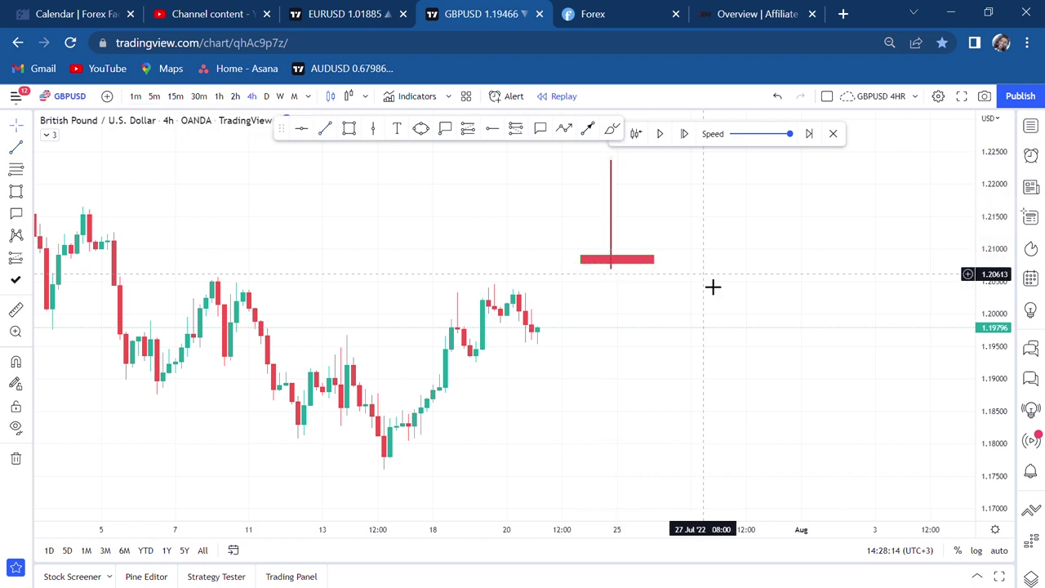
- Add an arrow from 13 Jul 08:00 near 1.20365 toward the 18 Jul 12:00 candle
scroll(713, 287, down, 2)
drag(742, 269, 646, 291)
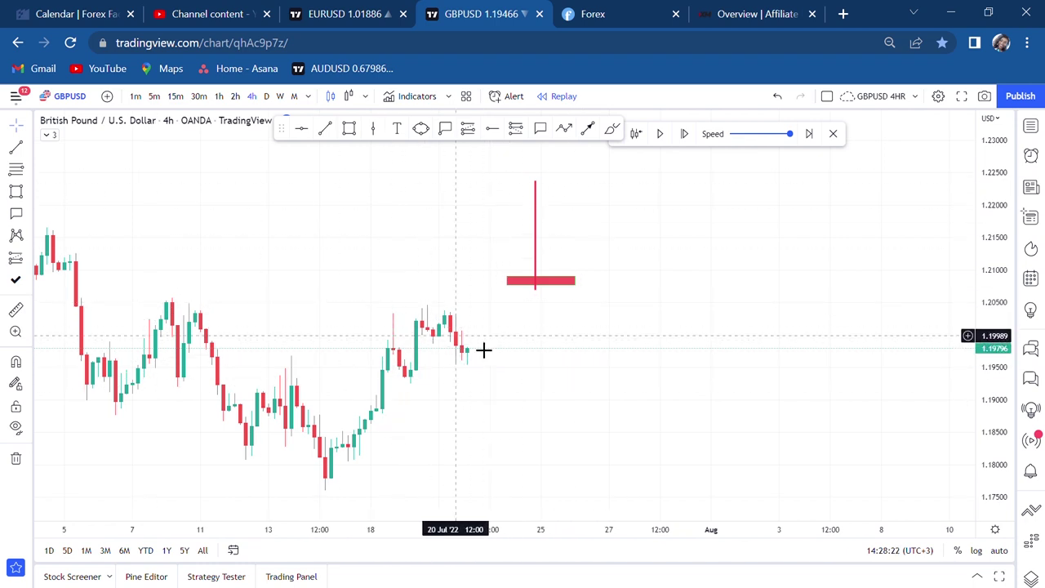
drag(556, 346, 595, 333)
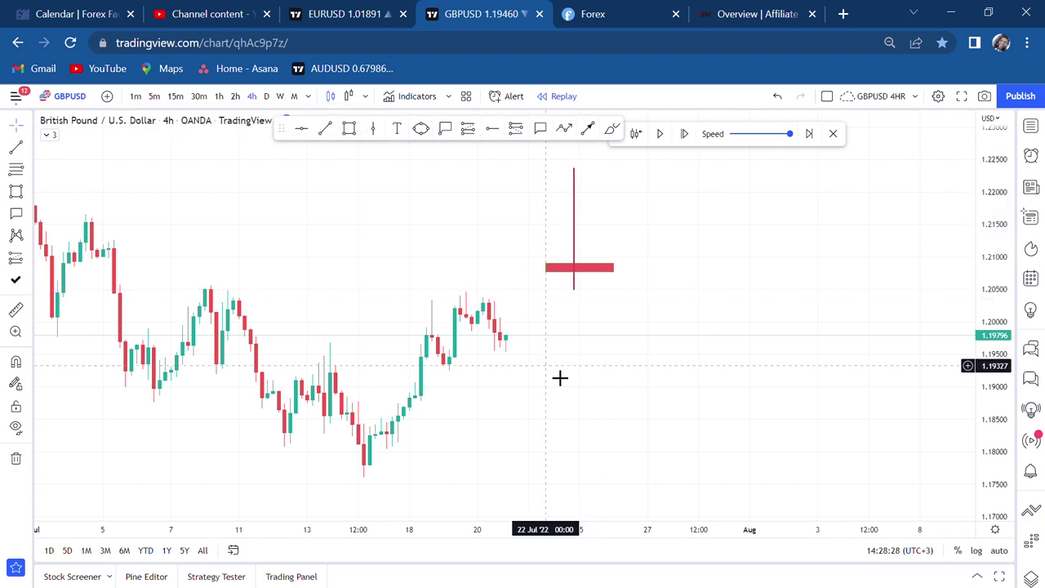
drag(560, 377, 626, 338)
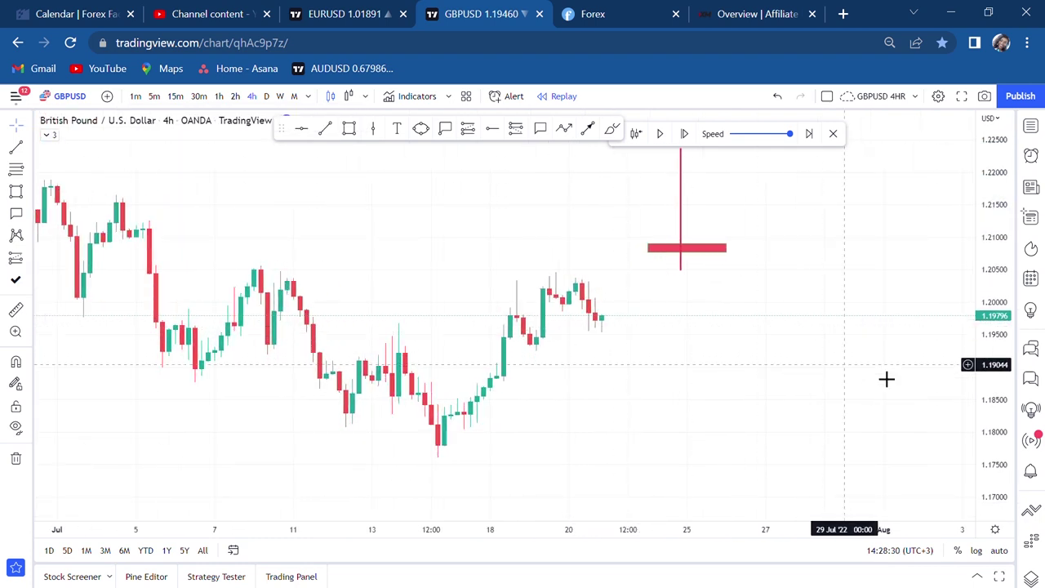
drag(997, 408, 970, 261)
drag(779, 432, 751, 336)
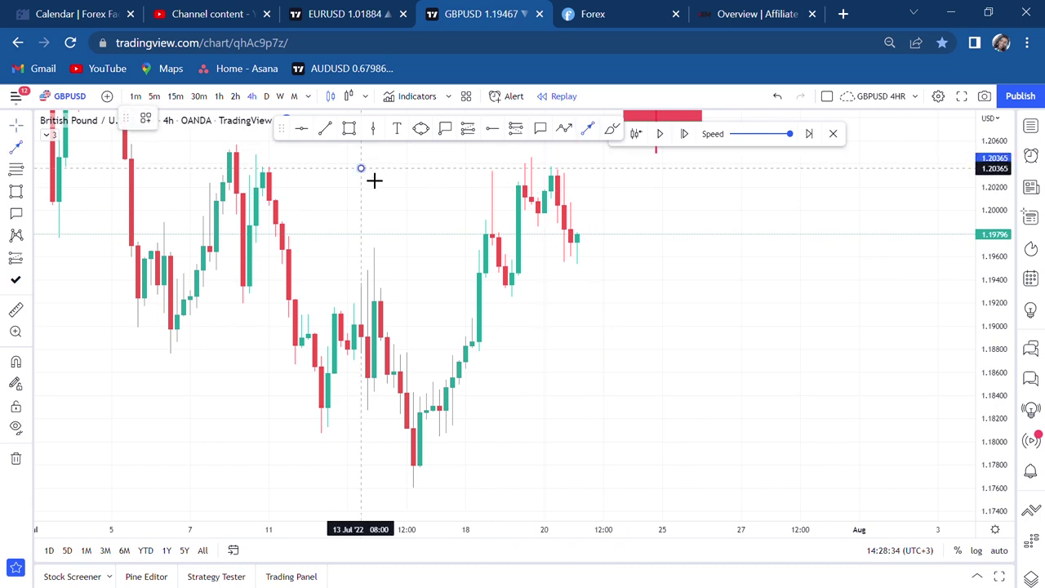
- Move the arrow's tip further right onto the mid-July candle
click(486, 211)
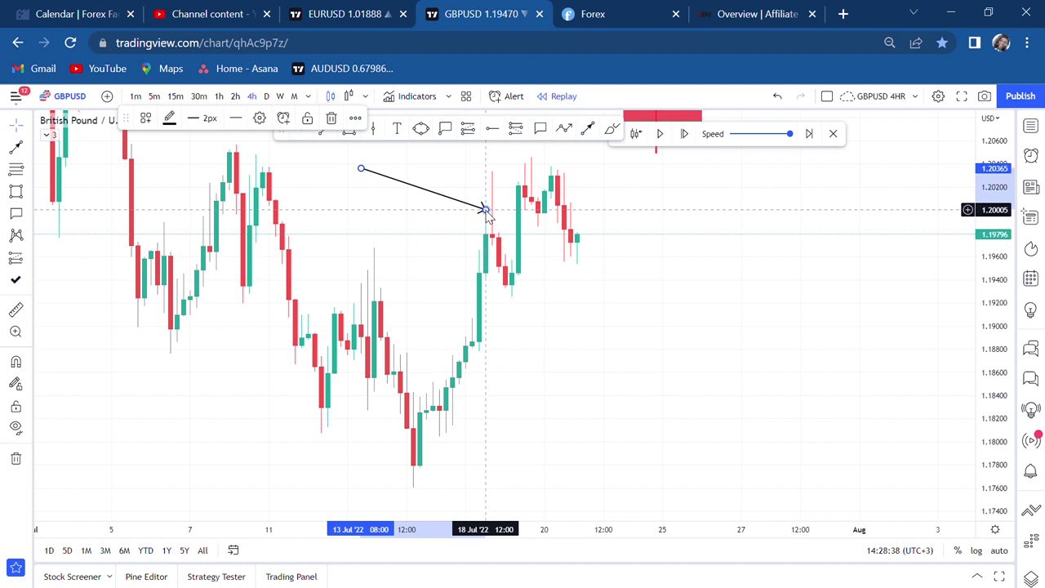
scroll(441, 226, up, 2)
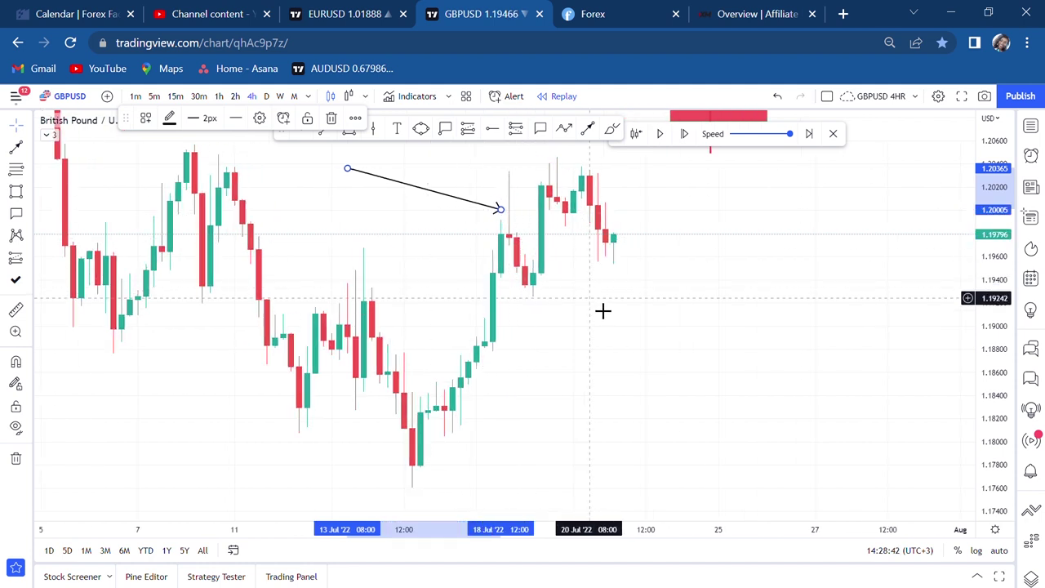
drag(602, 310, 595, 367)
mouse_move(493, 256)
mouse_down()
mouse_move(541, 237)
mouse_move(553, 248)
mouse_move(465, 238)
mouse_move(492, 254)
mouse_move(550, 240)
mouse_move(559, 256)
mouse_move(480, 251)
mouse_move(499, 250)
mouse_up()
- Shrink the candles and delete the selected arrow
scroll(645, 343, down, 2)
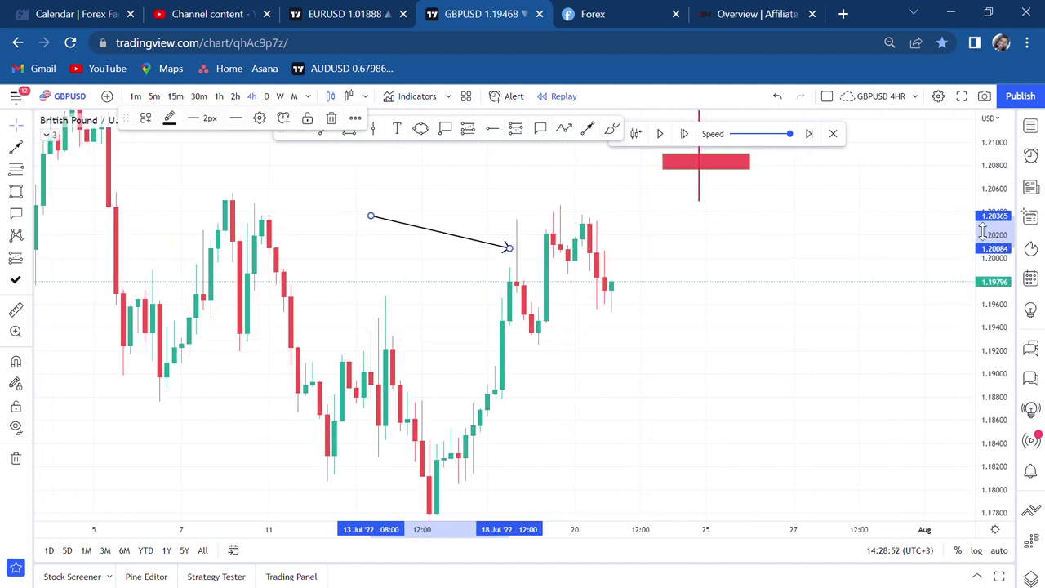
drag(984, 233, 976, 326)
scroll(808, 341, down, 1)
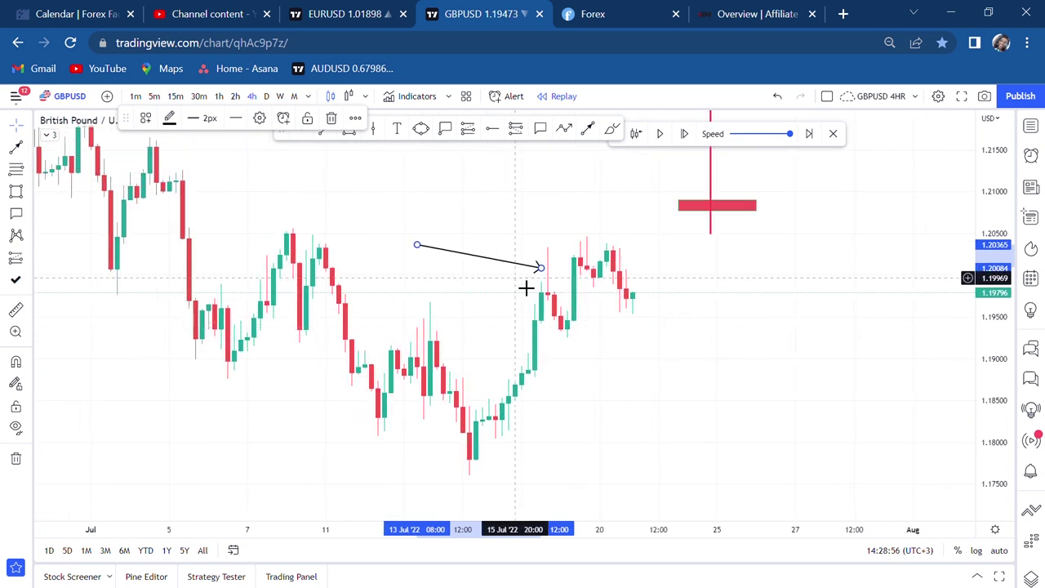
key(Delete)
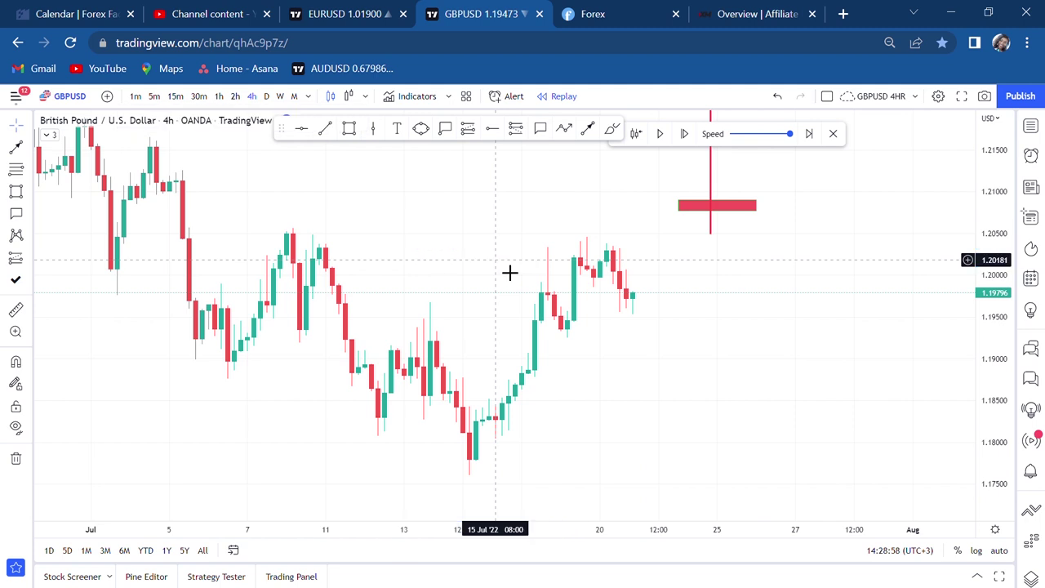
- Widen the red rectangle slightly toward the left
scroll(510, 272, down, 1)
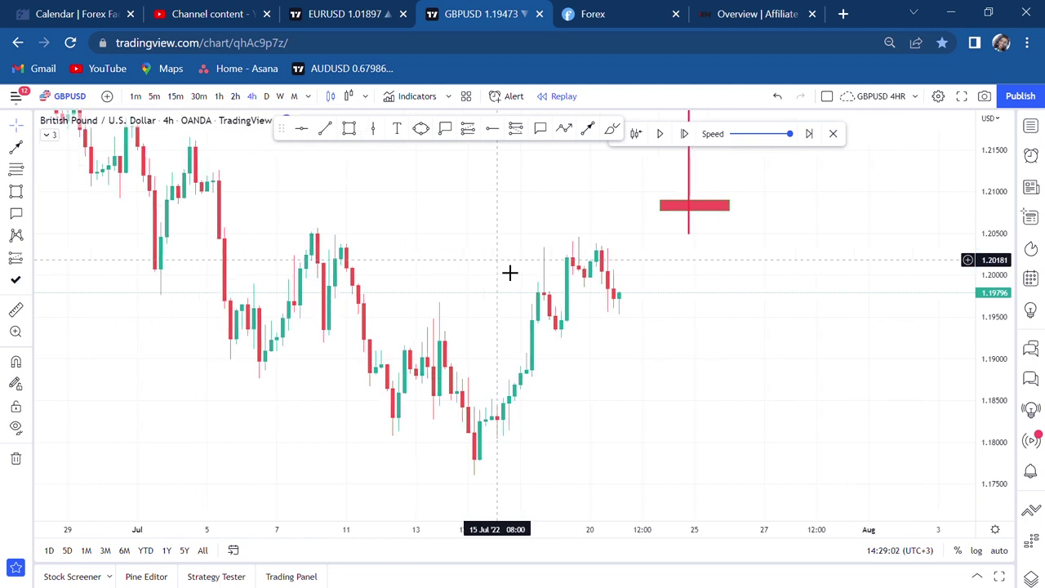
drag(817, 204, 806, 314)
click(653, 308)
drag(650, 308, 646, 309)
drag(758, 252, 737, 163)
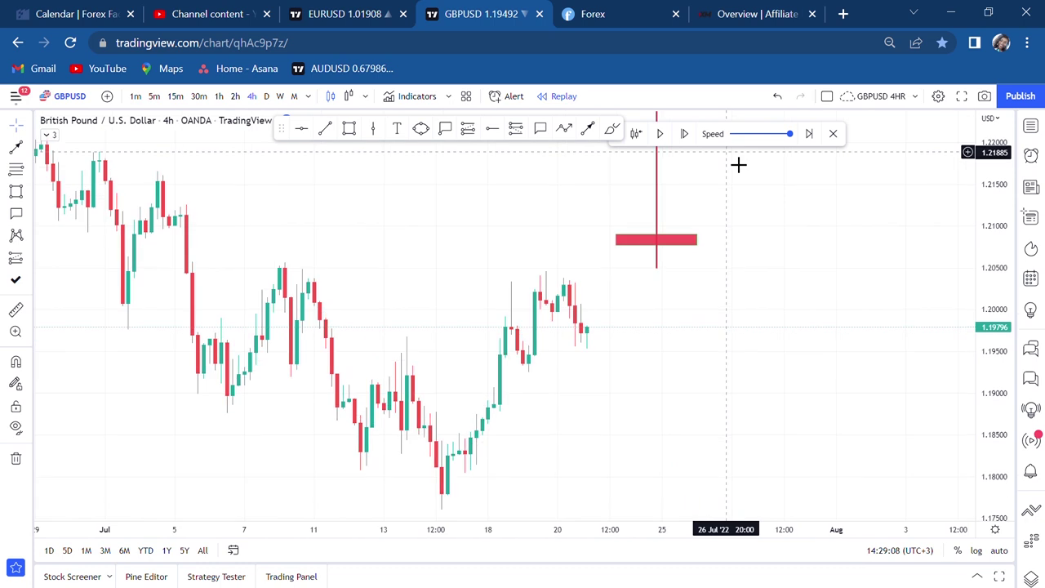
- Remove both drawings from the chart while keeping the indicators
click(15, 458)
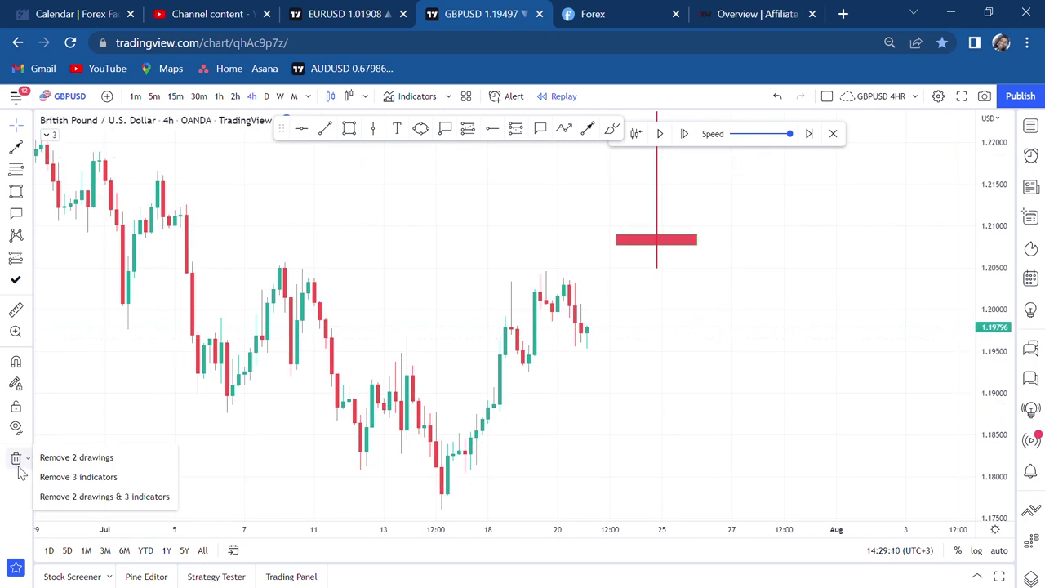
click(62, 458)
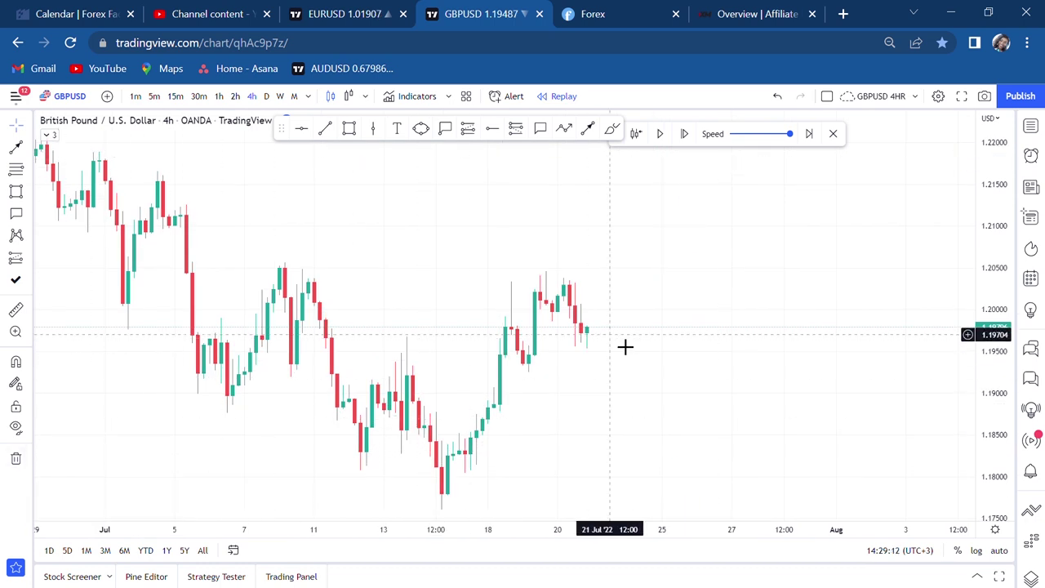
drag(625, 346, 697, 300)
scroll(697, 300, up, 3)
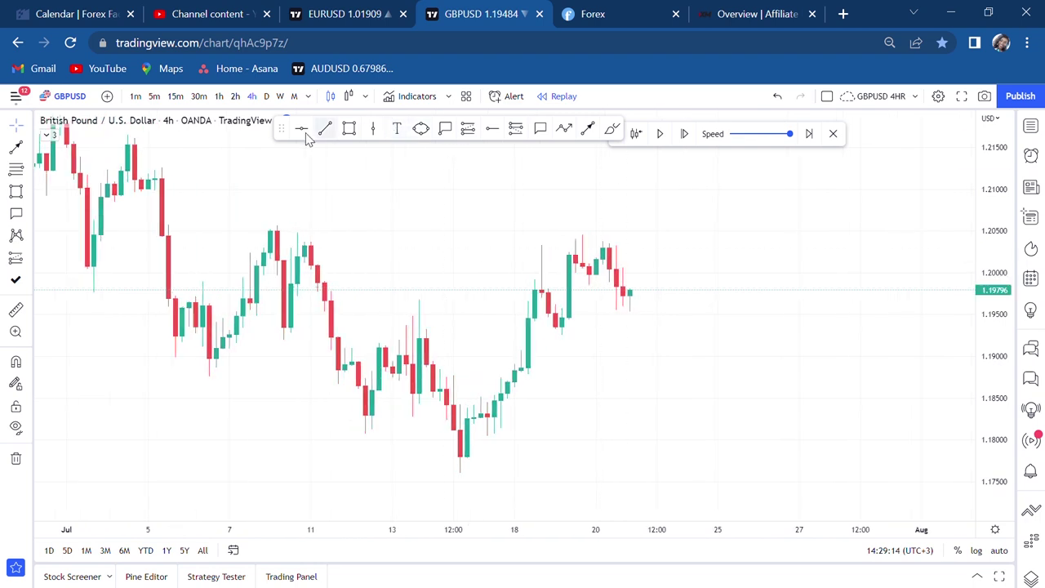
- Place red horizontal lines at 1.20461 (resistance), 1.17589 (support) and 1.19241 (middle)
click(454, 246)
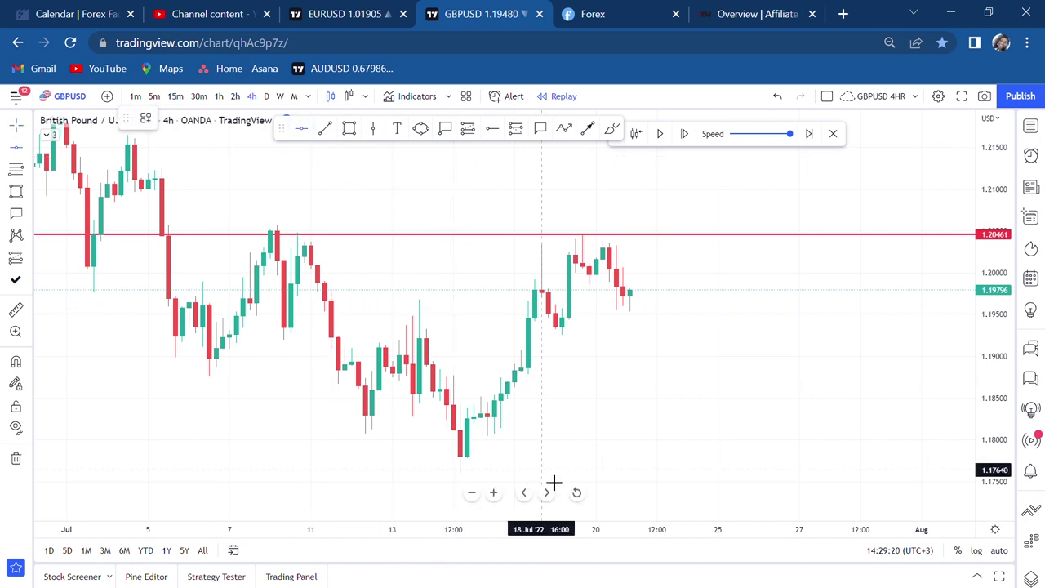
click(562, 487)
drag(714, 264, 657, 327)
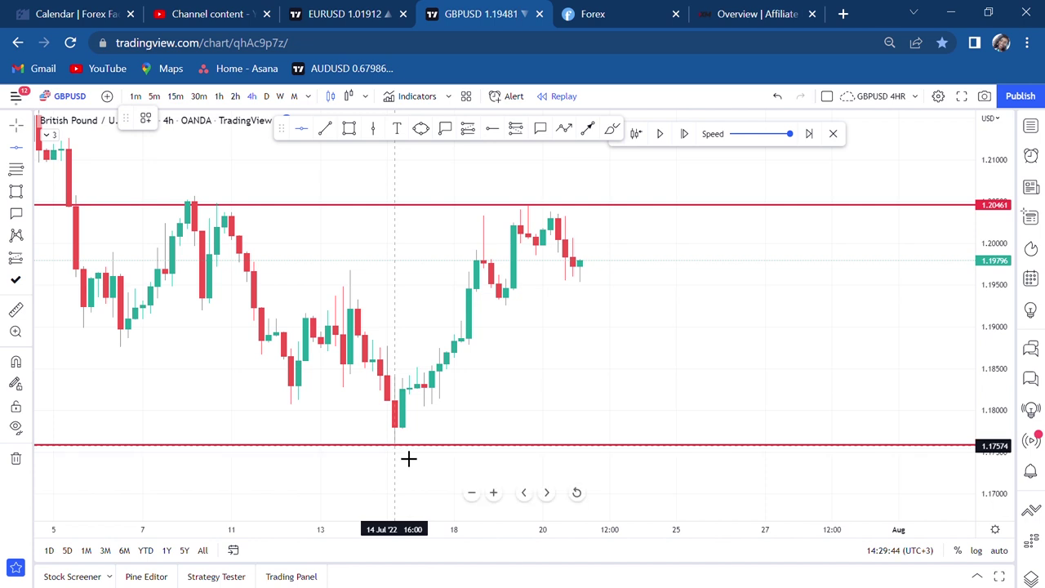
click(537, 306)
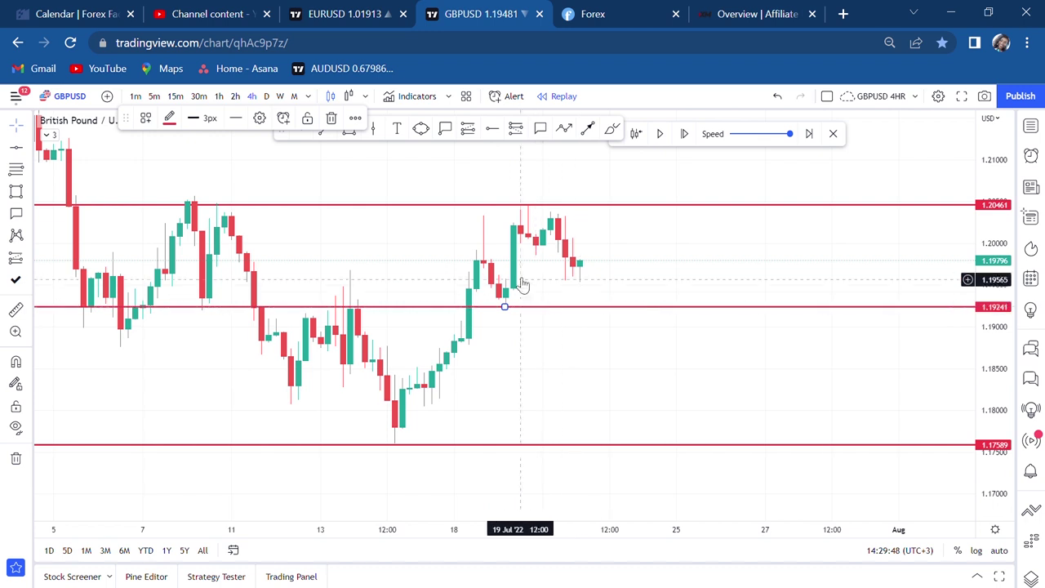
scroll(623, 369, down, 1)
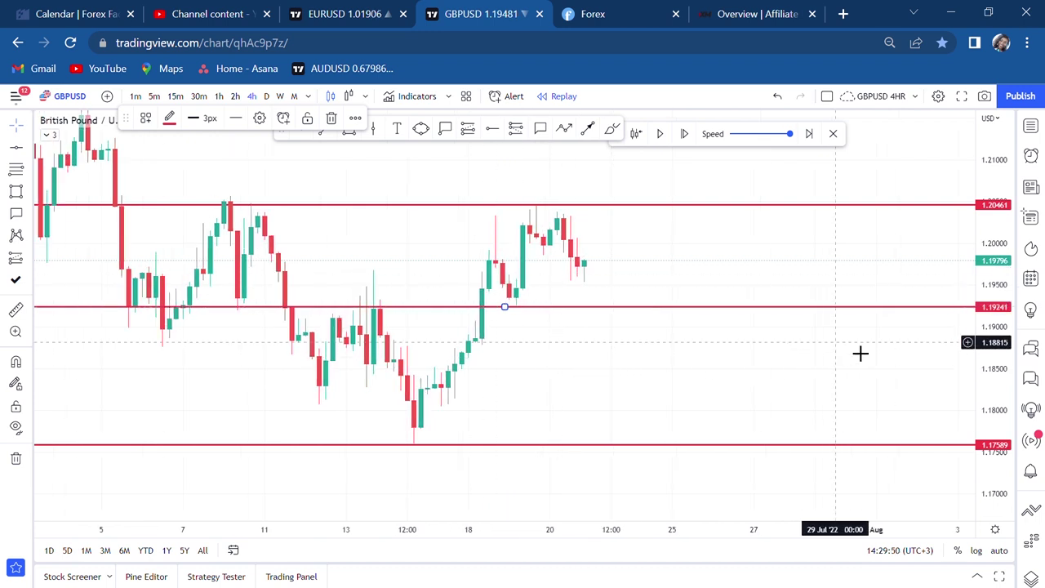
click(807, 389)
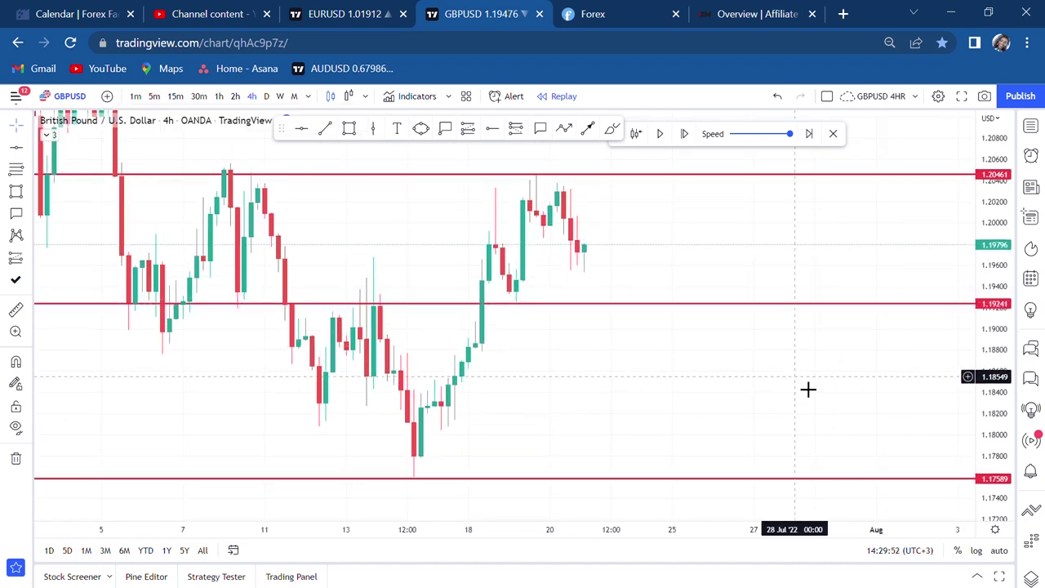
scroll(821, 369, up, 1)
drag(376, 250, 439, 263)
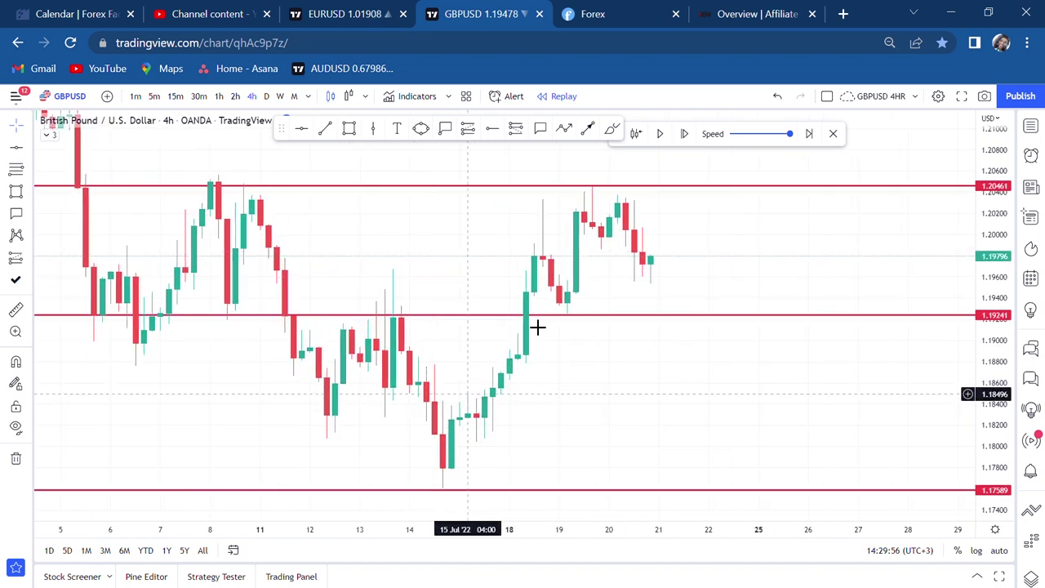
drag(358, 215, 397, 274)
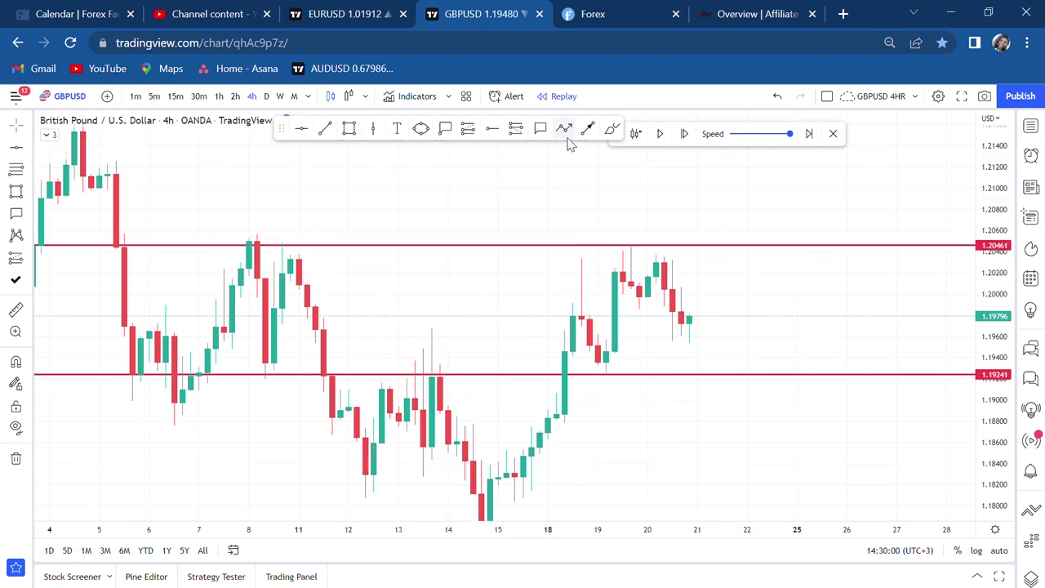
mouse_move(215, 236)
mouse_down()
mouse_move(237, 222)
mouse_move(276, 237)
mouse_move(233, 238)
mouse_up()
drag(323, 254, 326, 261)
mouse_move(574, 237)
mouse_down()
mouse_move(581, 280)
mouse_move(585, 236)
mouse_move(573, 226)
mouse_up()
mouse_move(635, 238)
mouse_down()
mouse_move(645, 243)
mouse_move(629, 263)
mouse_up()
mouse_move(684, 236)
mouse_down()
mouse_move(665, 268)
mouse_move(680, 231)
mouse_up()
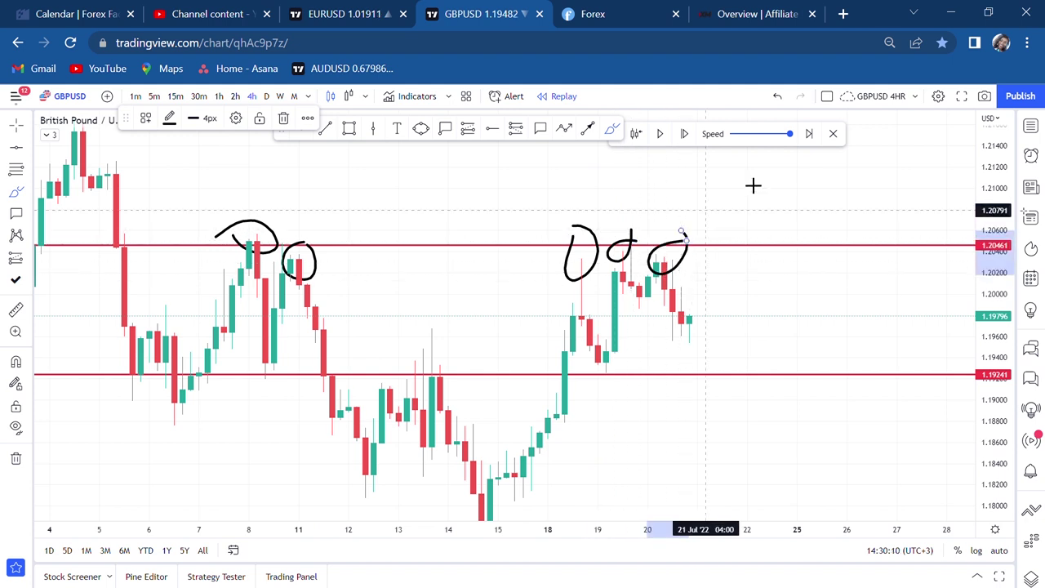
click(778, 97)
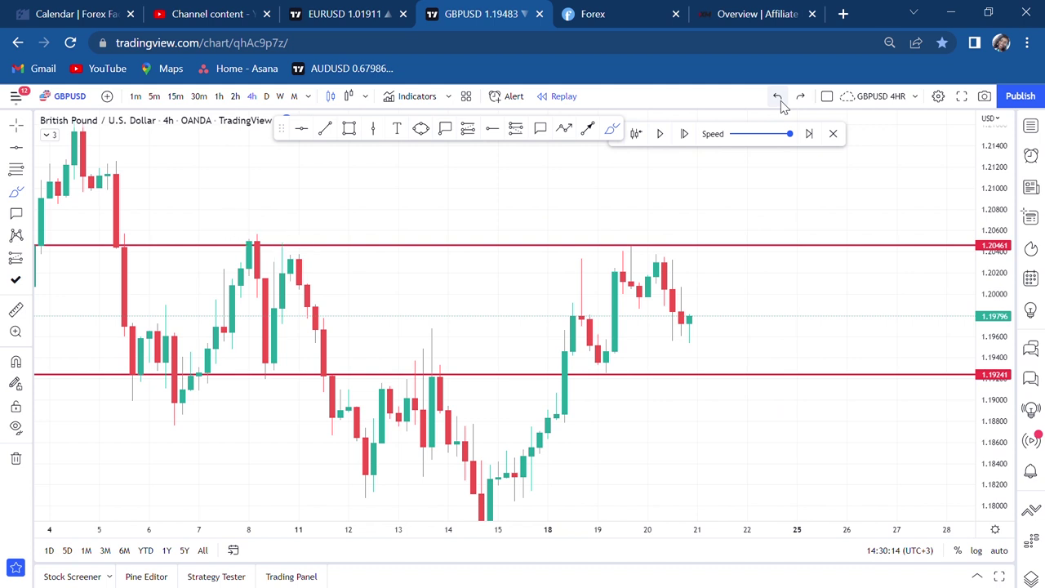
scroll(739, 268, up, 2)
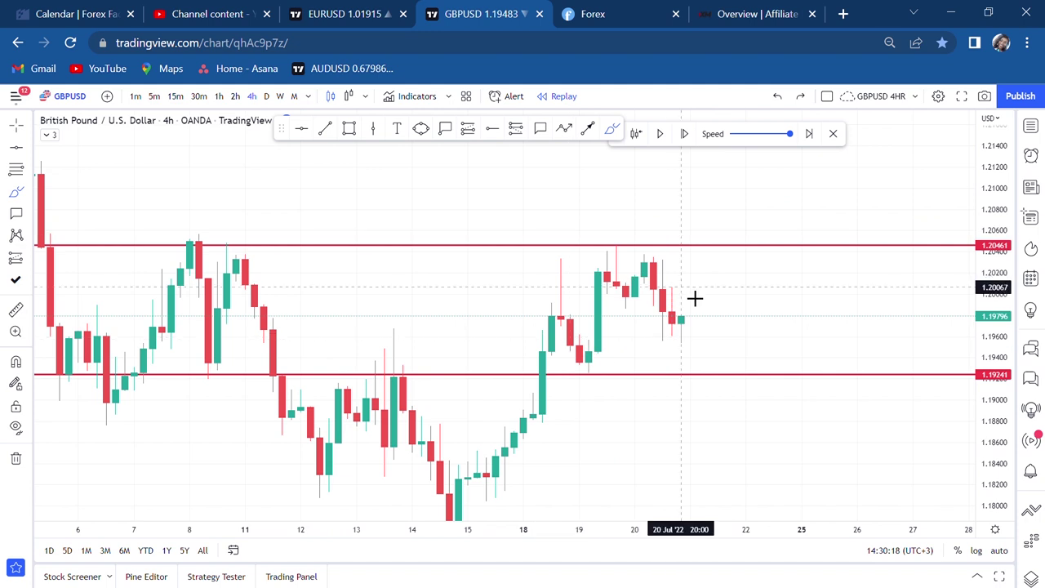
drag(995, 213, 982, 333)
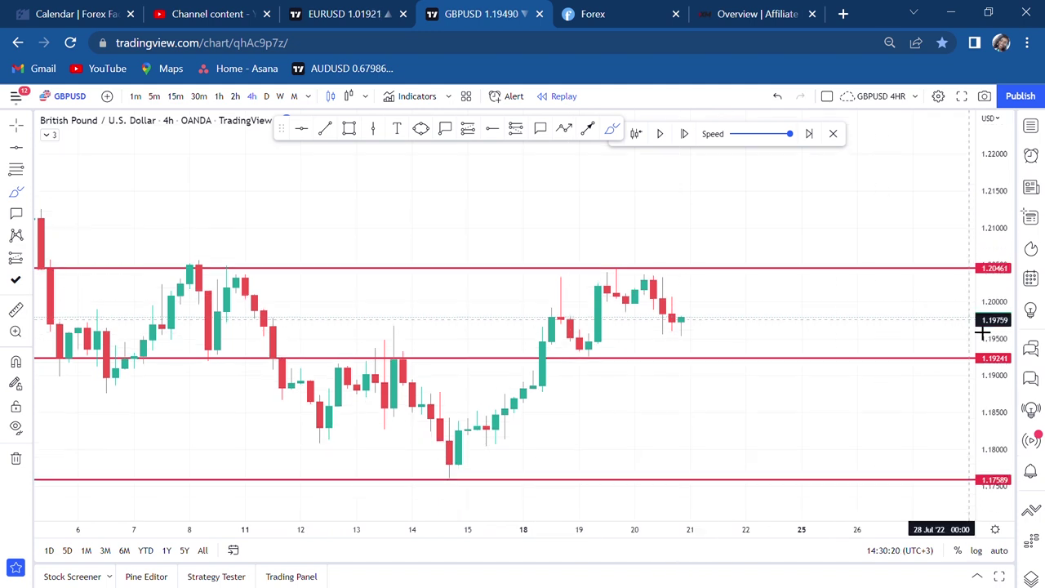
mouse_move(700, 348)
mouse_down()
mouse_move(711, 393)
mouse_move(704, 348)
mouse_move(723, 353)
mouse_up()
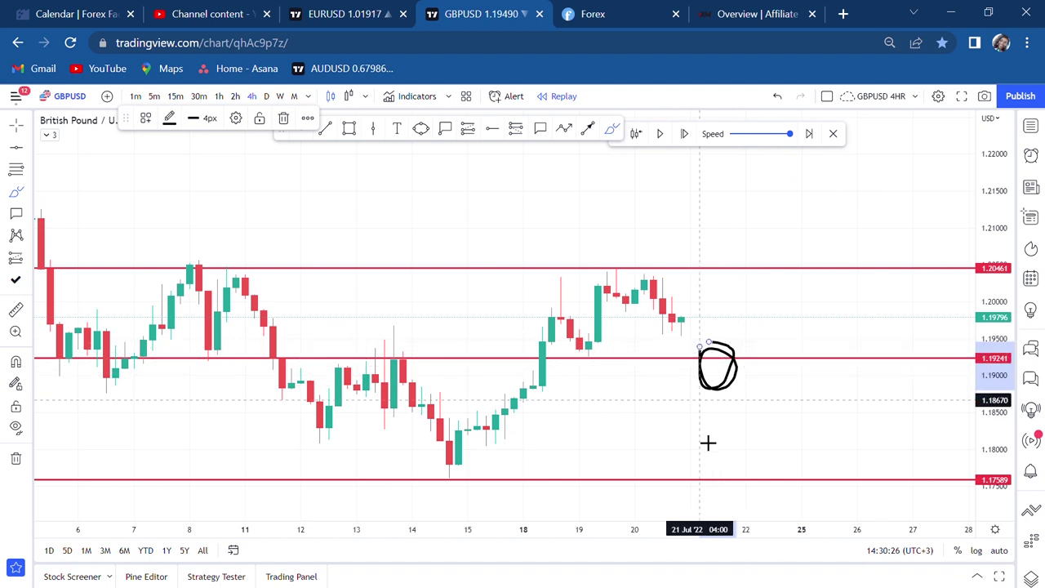
mouse_move(734, 455)
mouse_down()
mouse_move(714, 468)
mouse_move(755, 467)
mouse_move(709, 448)
mouse_up()
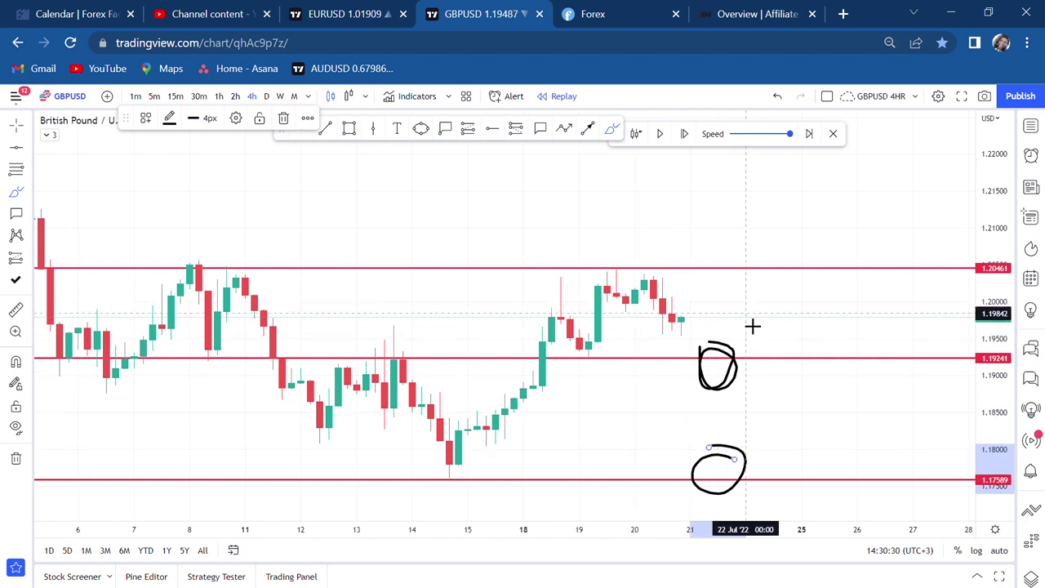
click(776, 97)
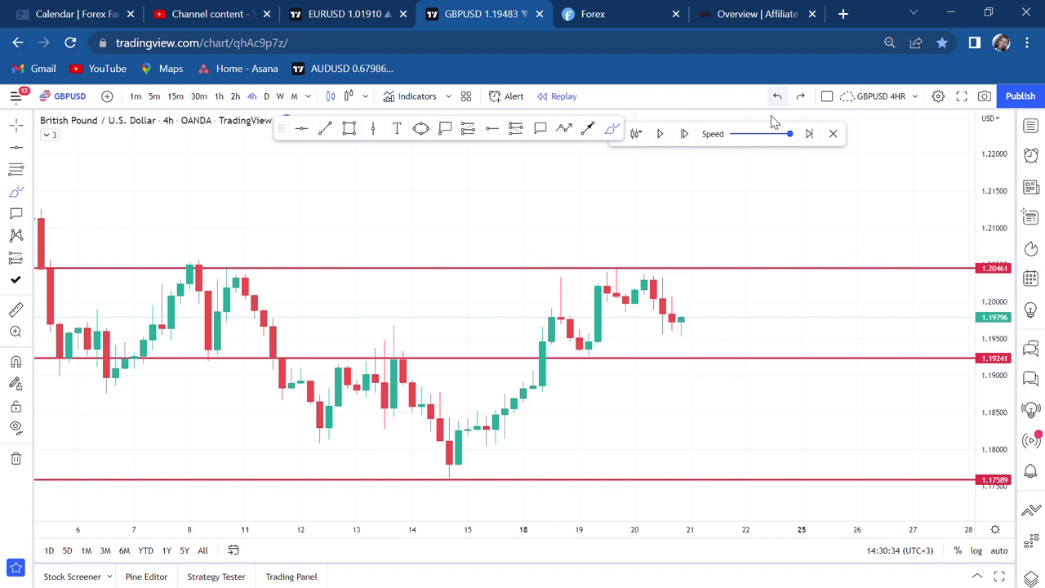
drag(993, 375, 967, 261)
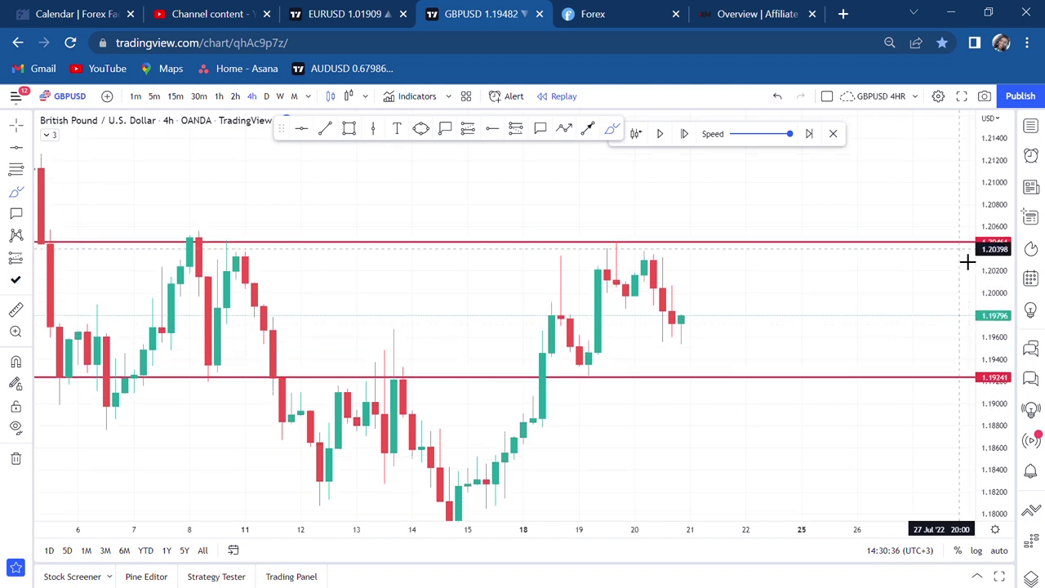
scroll(809, 267, up, 1)
mouse_move(457, 279)
mouse_down()
mouse_move(530, 287)
mouse_move(535, 296)
mouse_move(495, 321)
mouse_up()
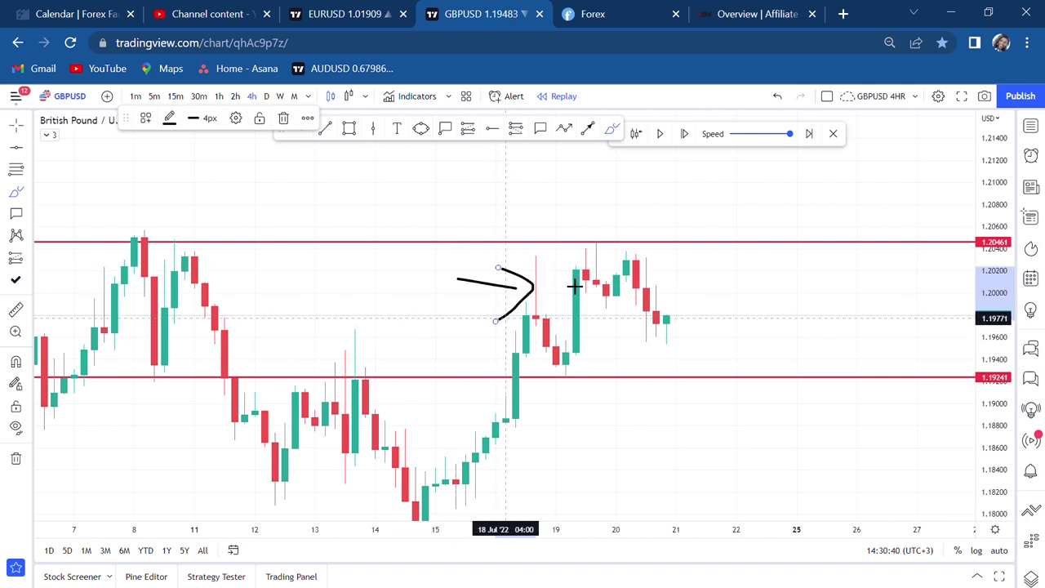
mouse_move(537, 233)
mouse_down()
mouse_move(565, 248)
mouse_move(546, 260)
mouse_up()
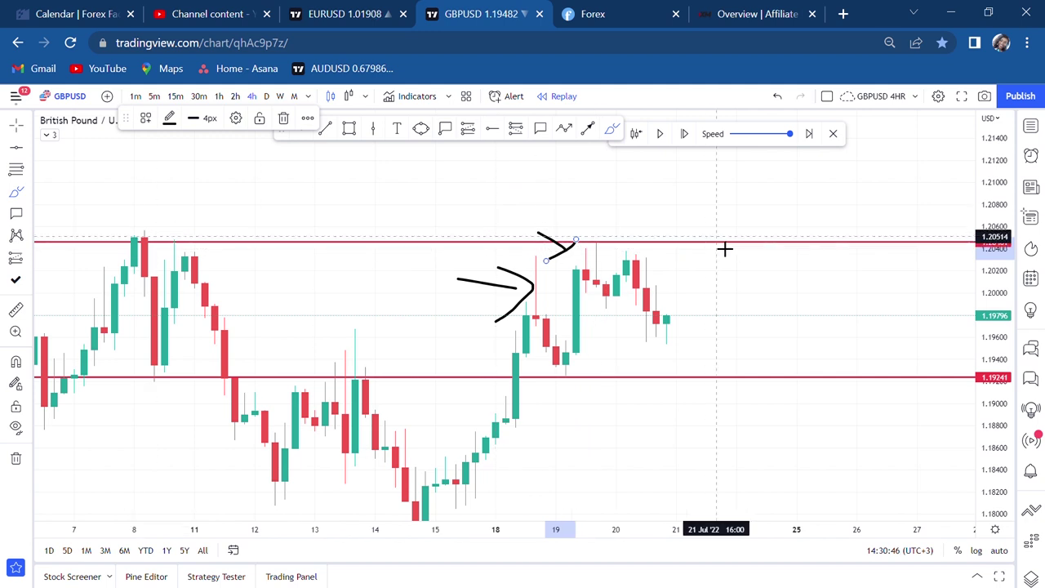
click(778, 97)
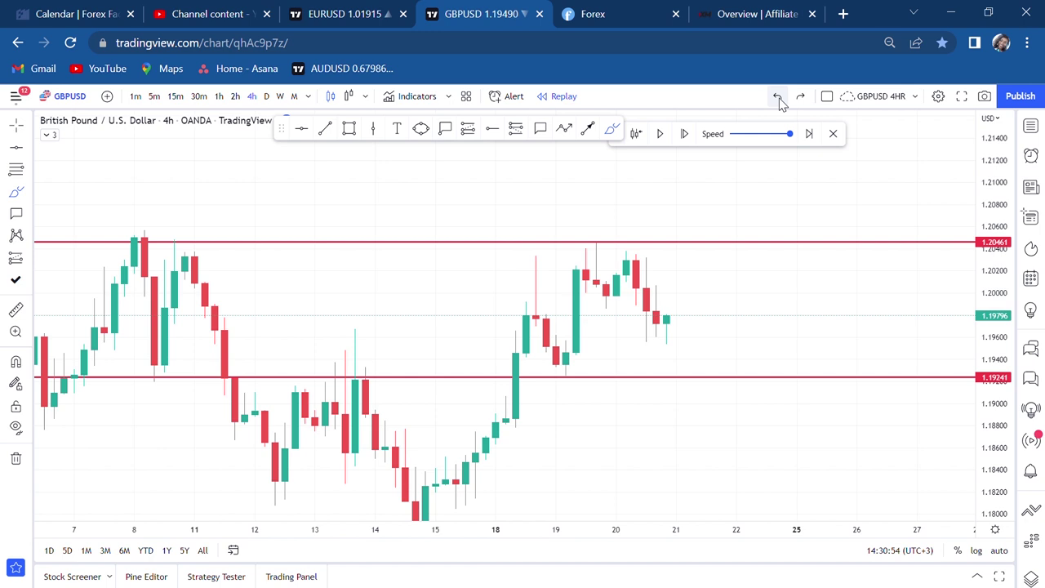
scroll(701, 284, up, 2)
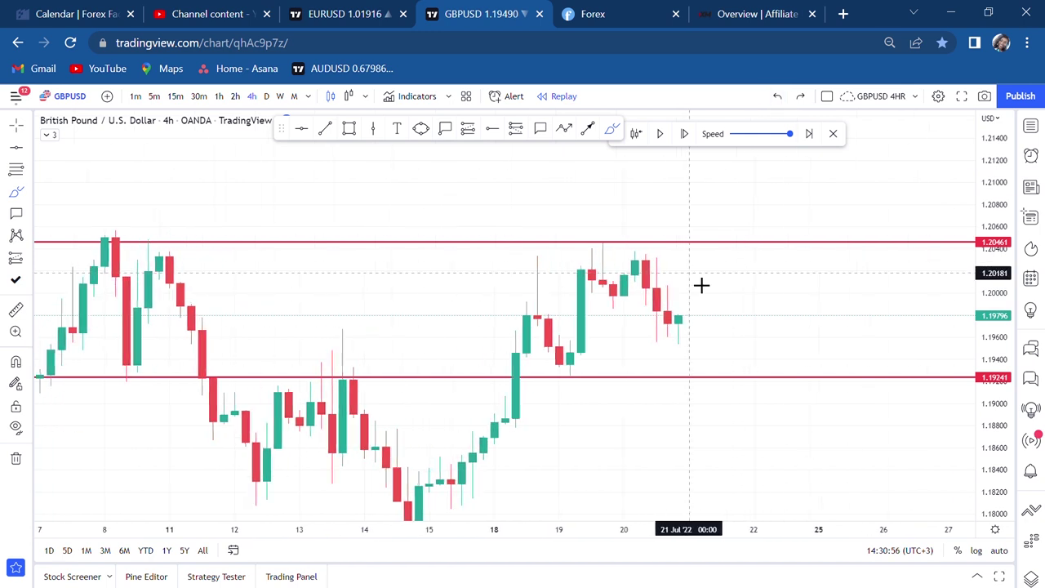
scroll(974, 261, up, 2)
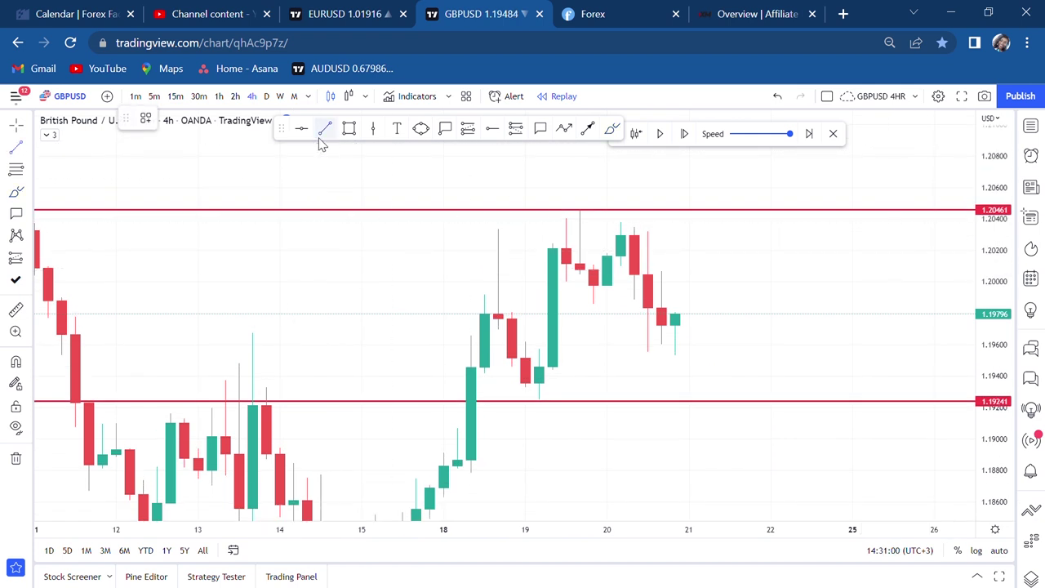
- Draw a trend line from the 19 July to the 20 July candle and make it black
click(539, 307)
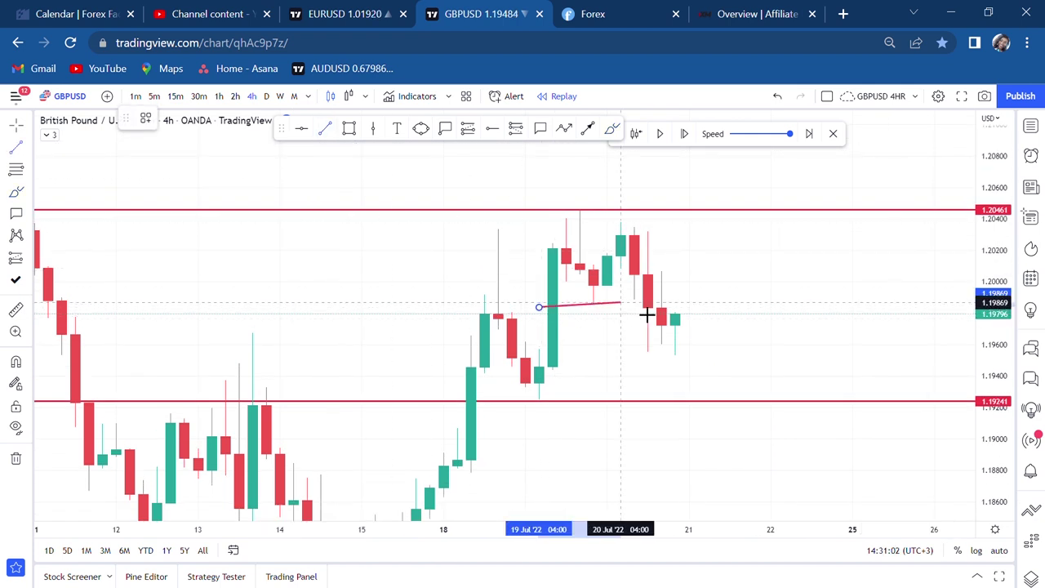
click(662, 303)
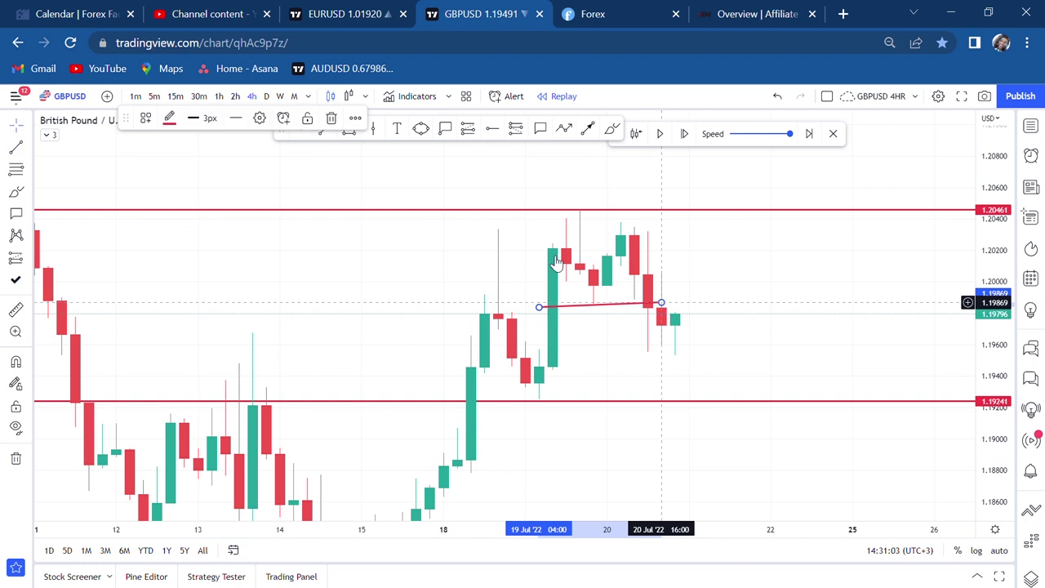
click(170, 118)
click(297, 145)
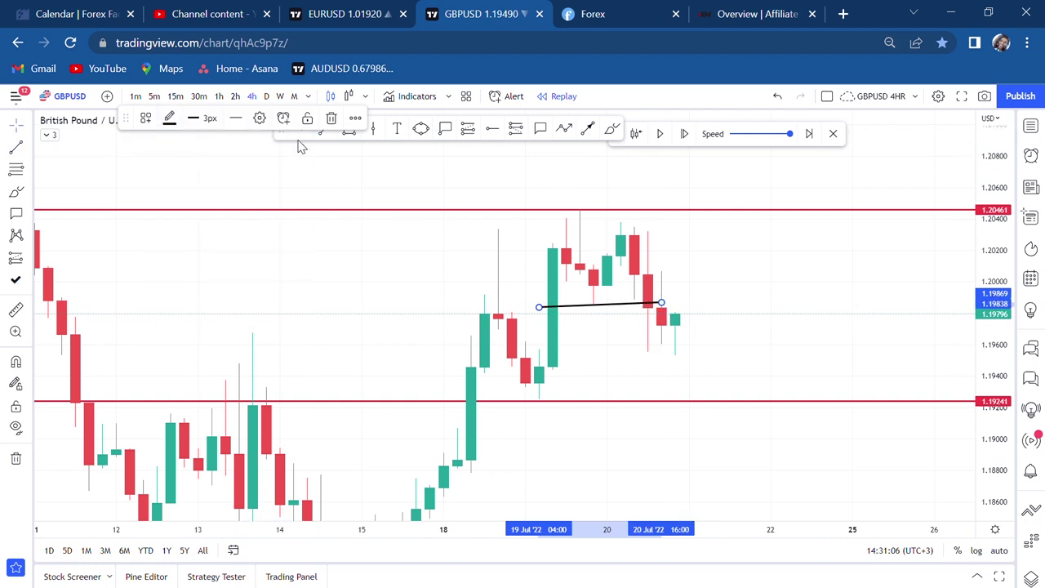
- Level the black line near 1.1989 and extend it from 18 July past the last candle
mouse_move(666, 313)
mouse_down()
mouse_move(668, 324)
mouse_move(717, 299)
mouse_up()
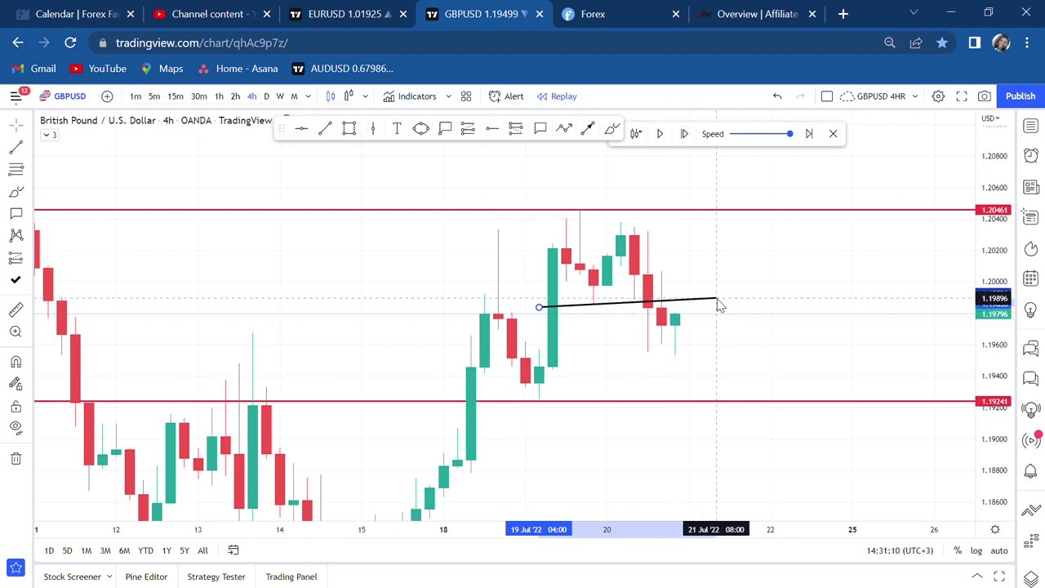
drag(543, 312, 490, 302)
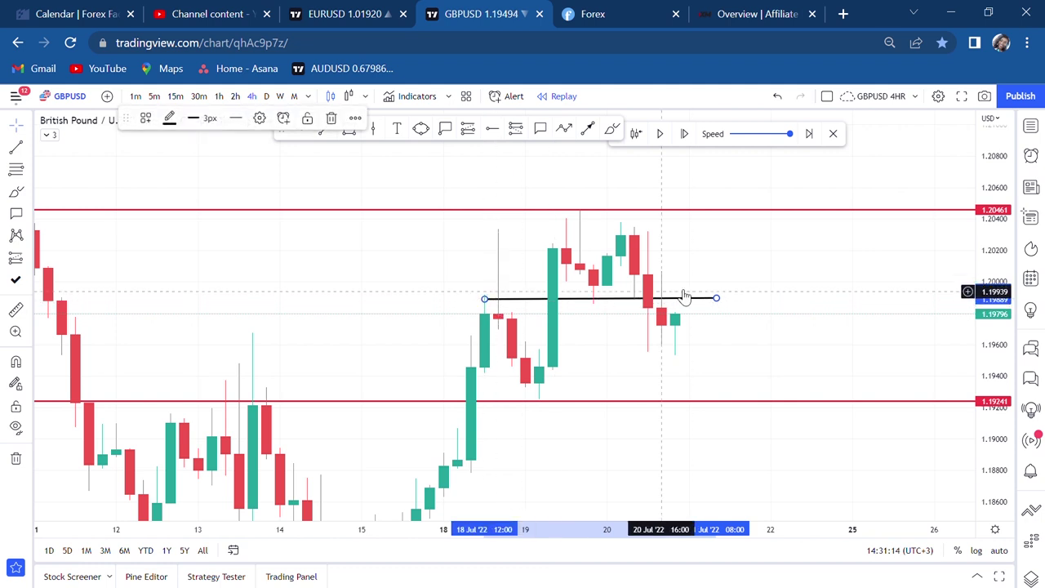
drag(717, 298, 743, 301)
drag(605, 376, 536, 345)
scroll(536, 343, down, 2)
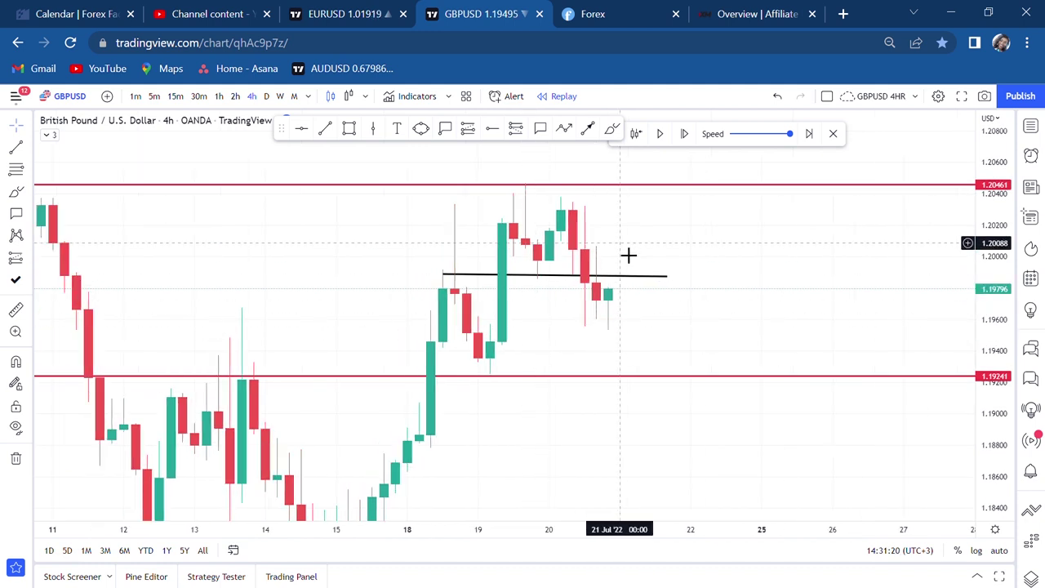
drag(678, 352, 627, 352)
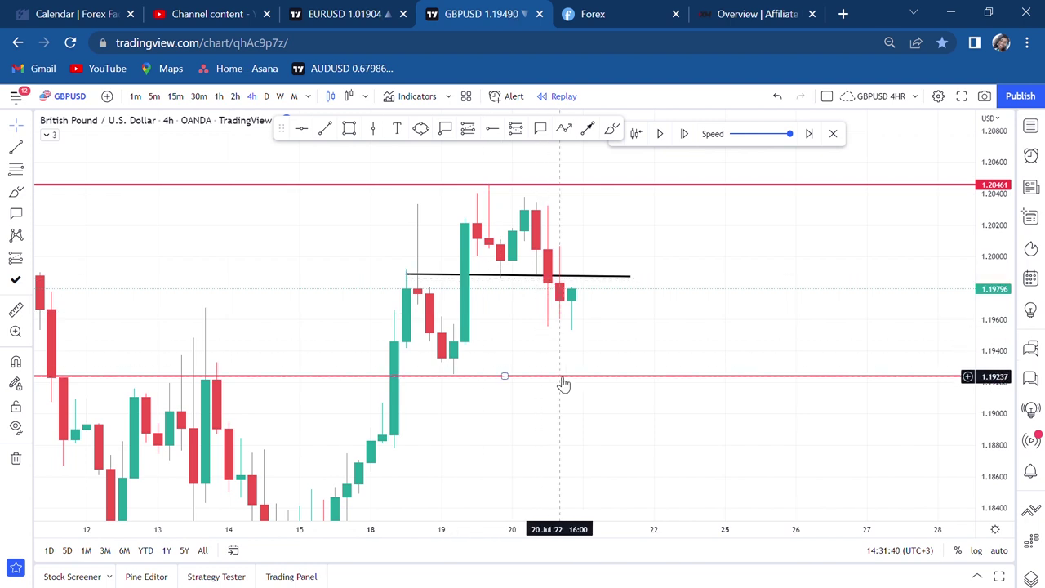
scroll(628, 317, up, 3)
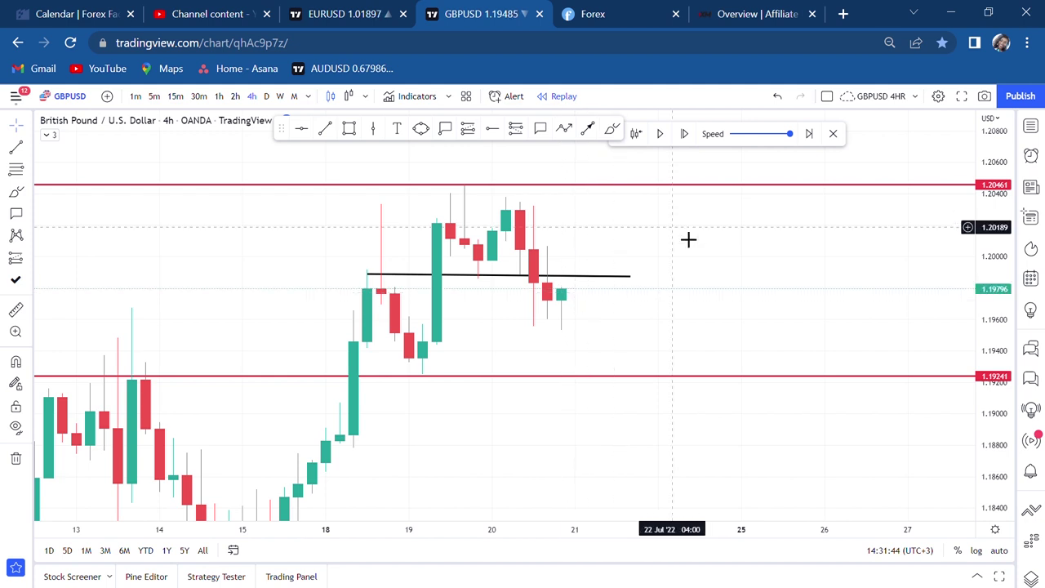
drag(688, 238, 694, 291)
scroll(696, 291, down, 2)
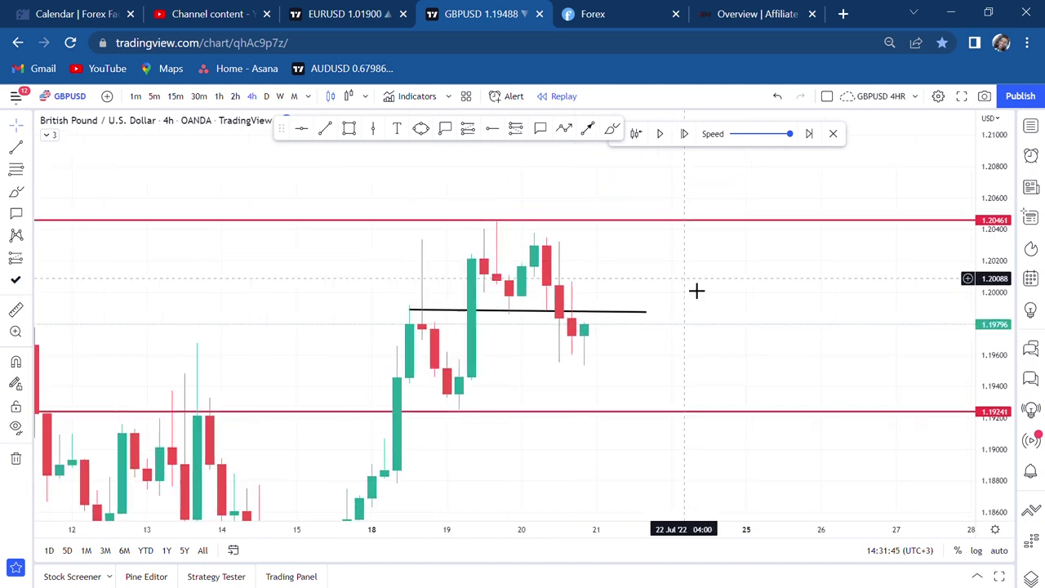
- Advance the replay two bars to a green 21 Jul candle closing near 1.19988, then enlarge the candles
click(685, 135)
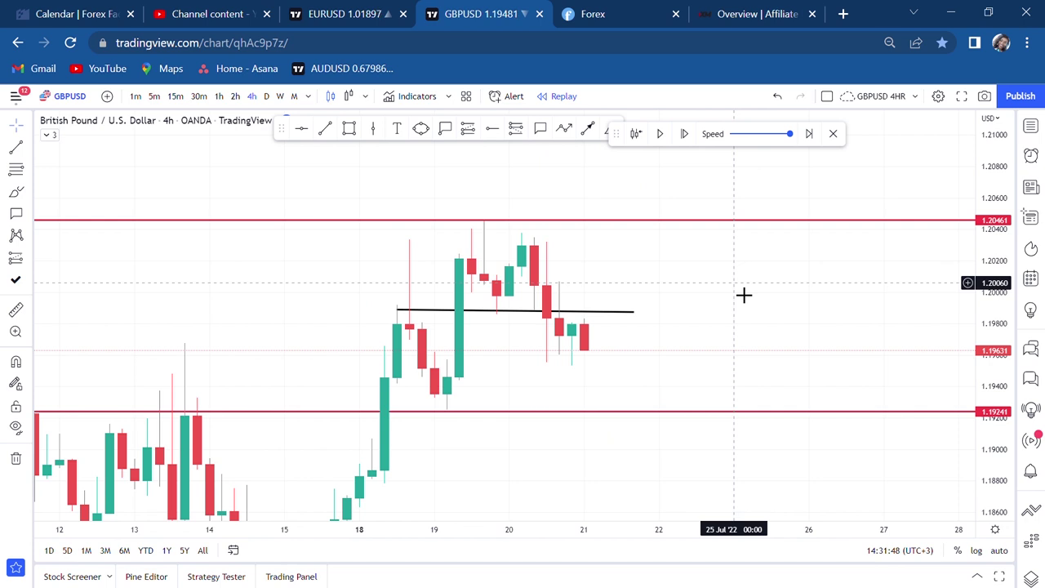
scroll(693, 245, down, 1)
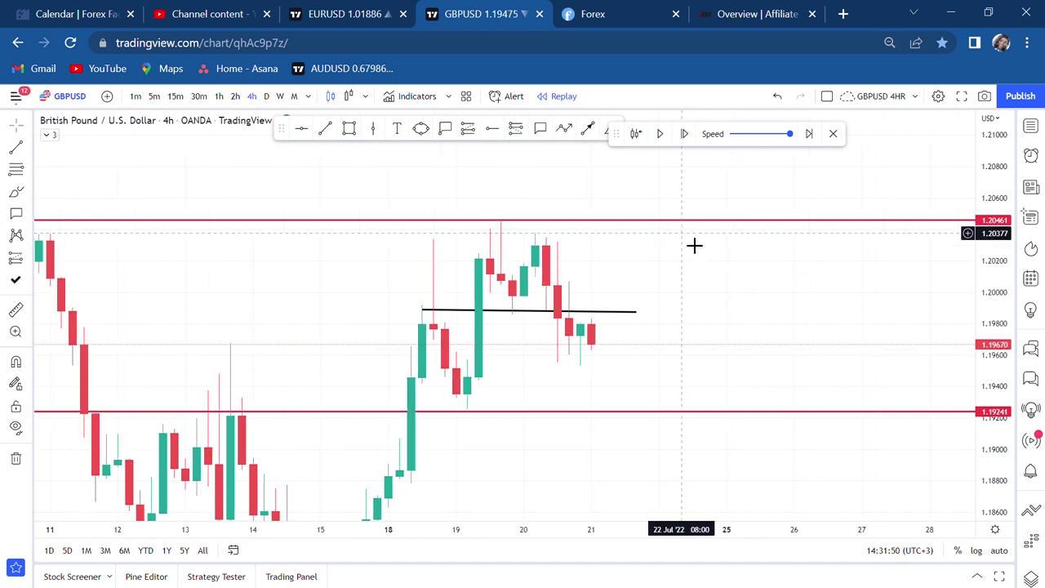
click(690, 135)
scroll(645, 324, up, 1)
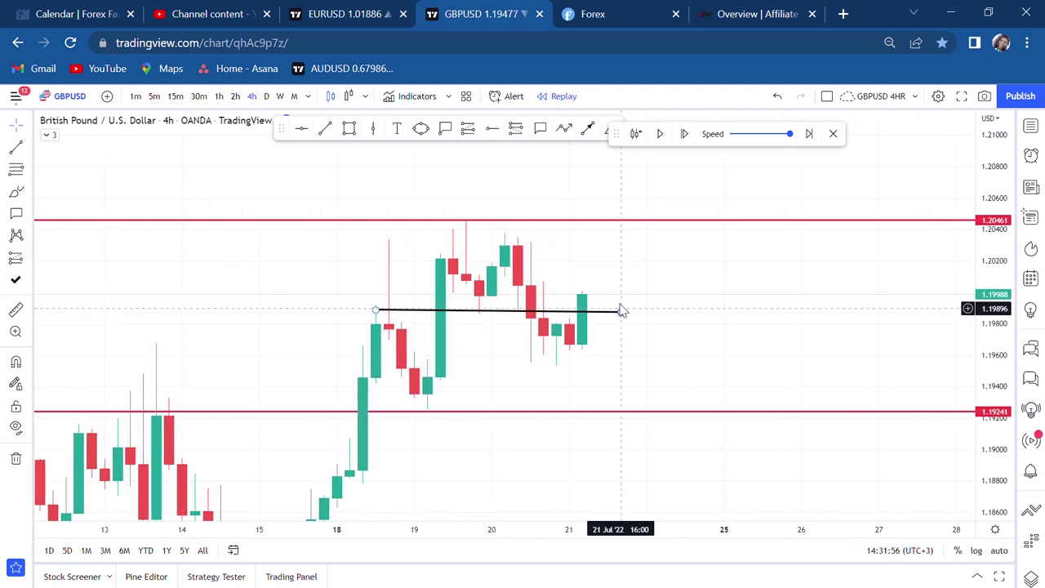
scroll(623, 312, down, 1)
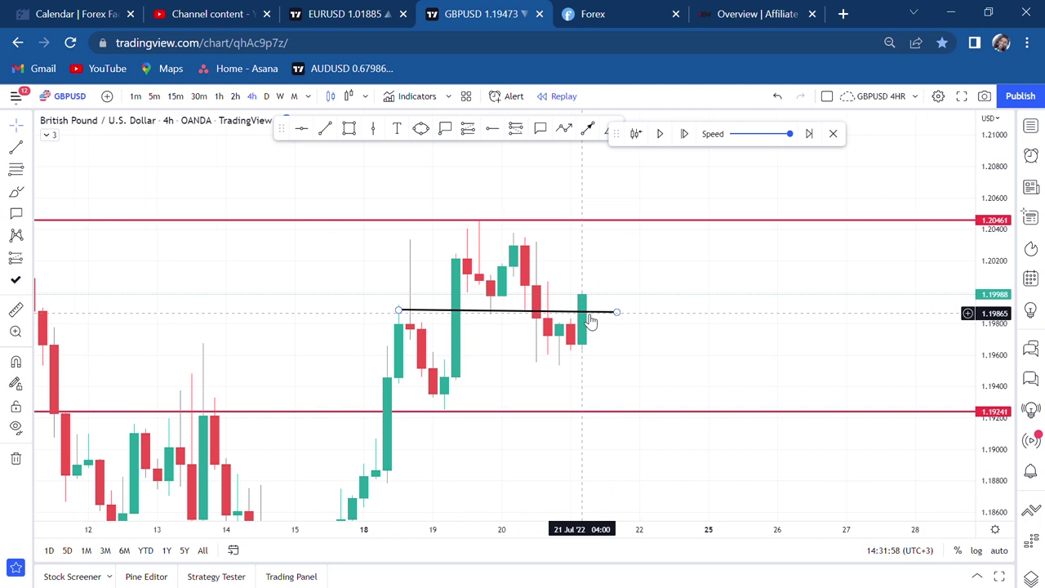
scroll(590, 320, up, 1)
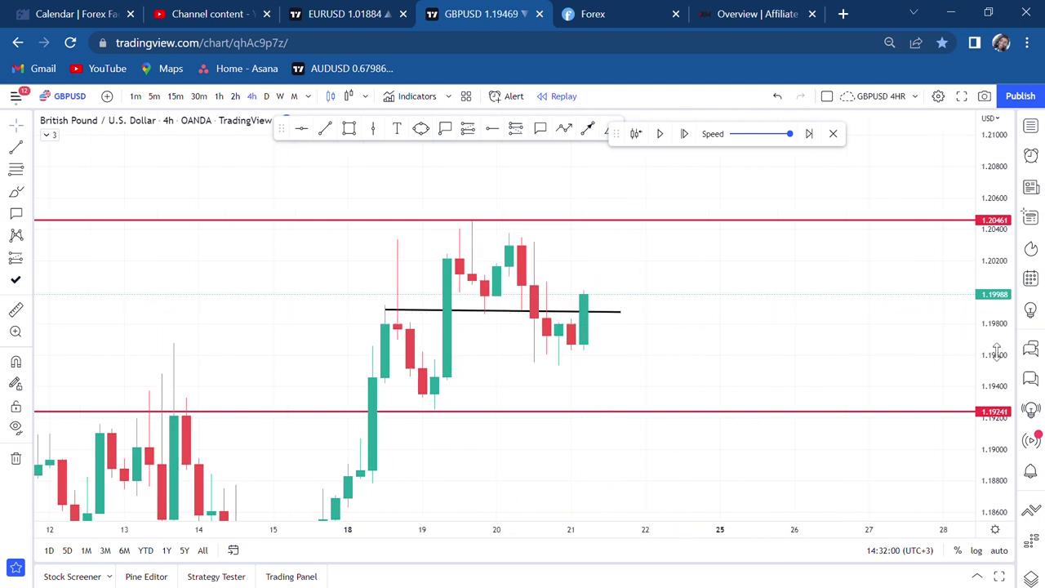
drag(997, 351, 968, 248)
scroll(802, 315, up, 1)
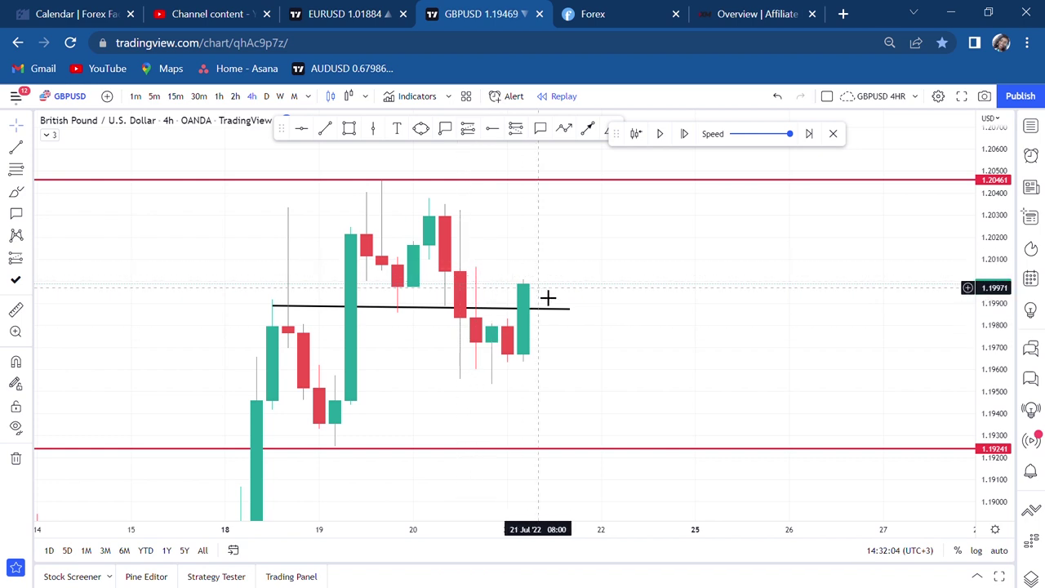
- Draw a black trend line near 1.2006 from the 20 Jul candles, extending it past the latest bar
click(324, 131)
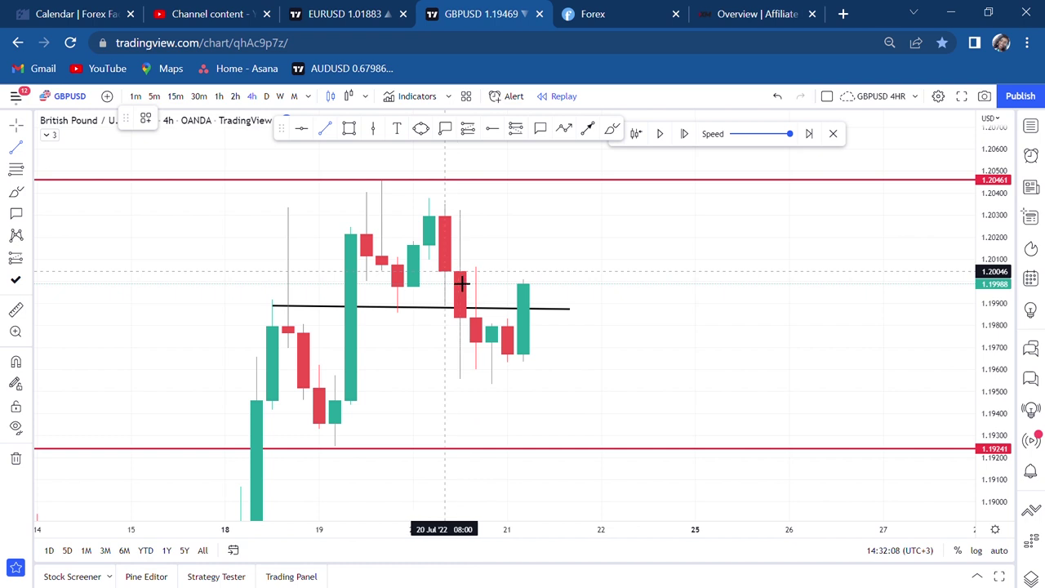
click(486, 281)
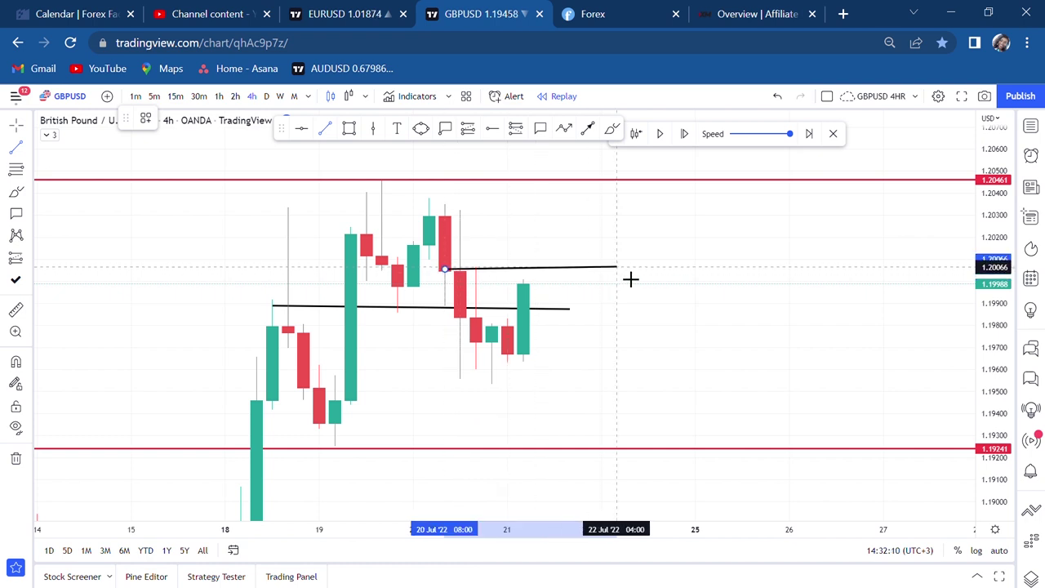
click(617, 269)
drag(618, 268, 648, 268)
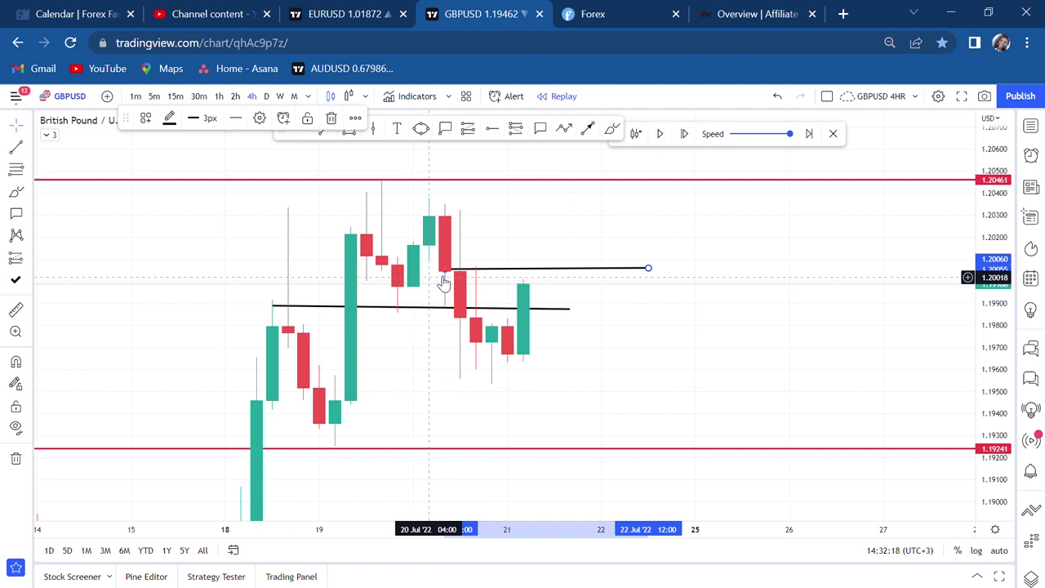
drag(448, 274, 415, 273)
drag(645, 334, 676, 320)
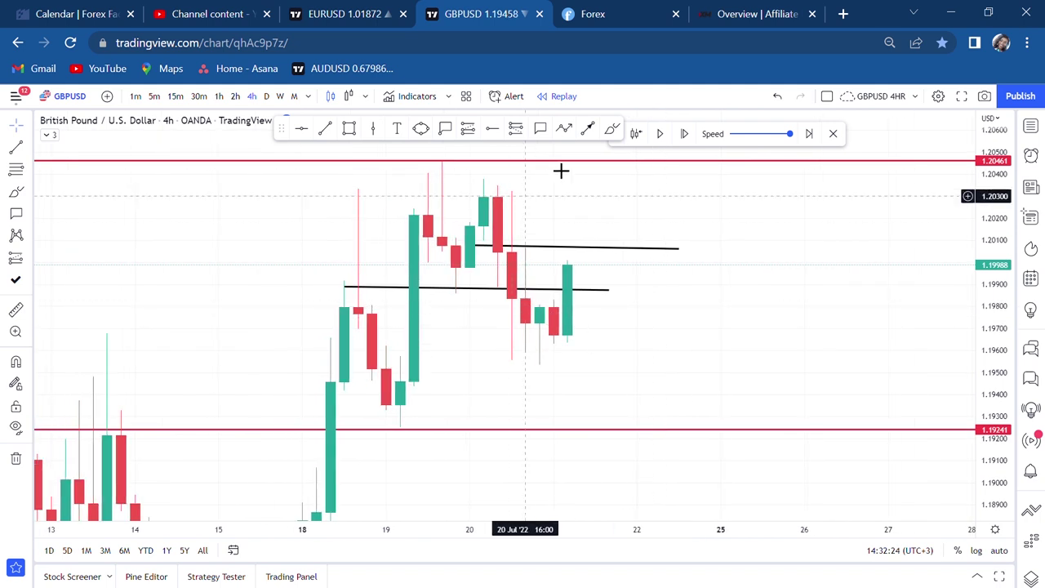
- Place a text label just below the black lines
click(397, 128)
click(470, 309)
click(472, 506)
click(405, 439)
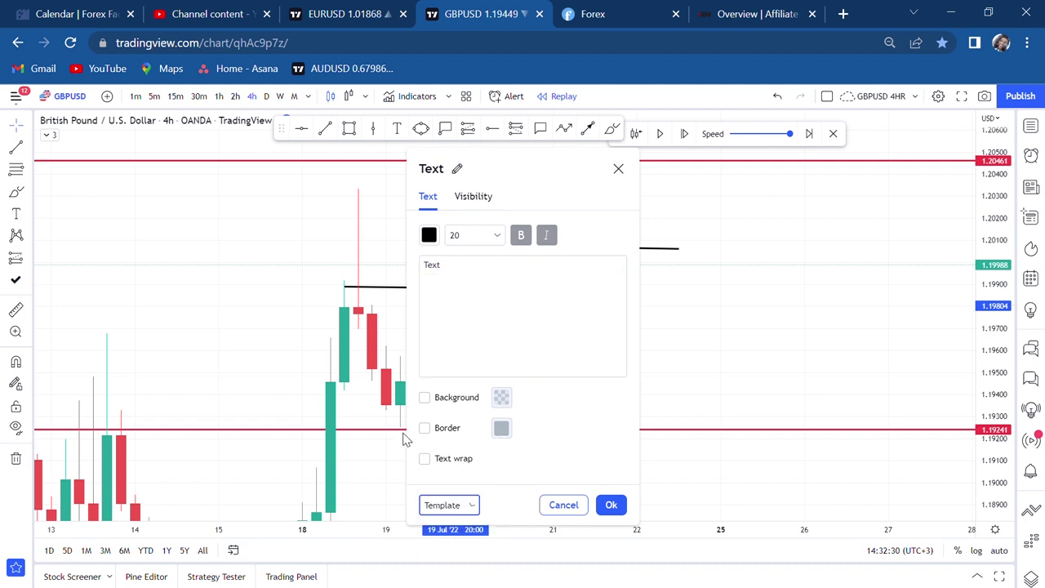
click(357, 310)
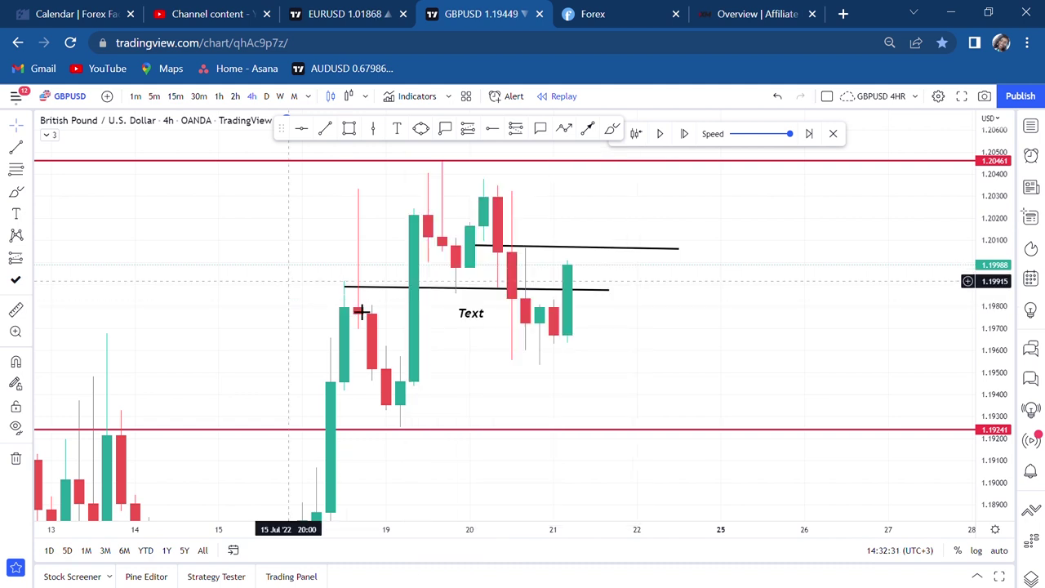
- Apply the saved BOS text template to the label and nudge it below the lower line
double_click(475, 322)
click(472, 505)
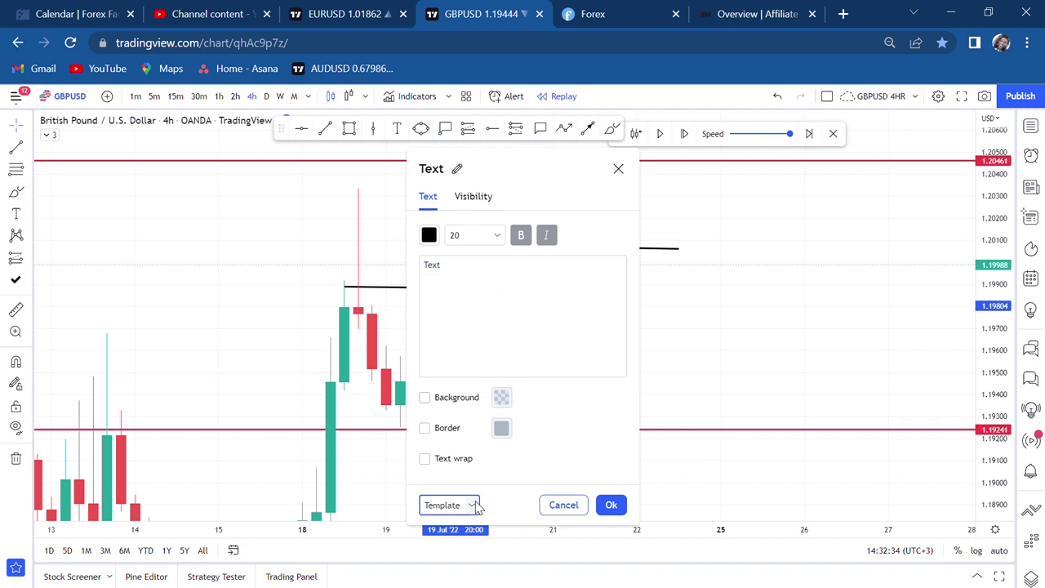
click(452, 498)
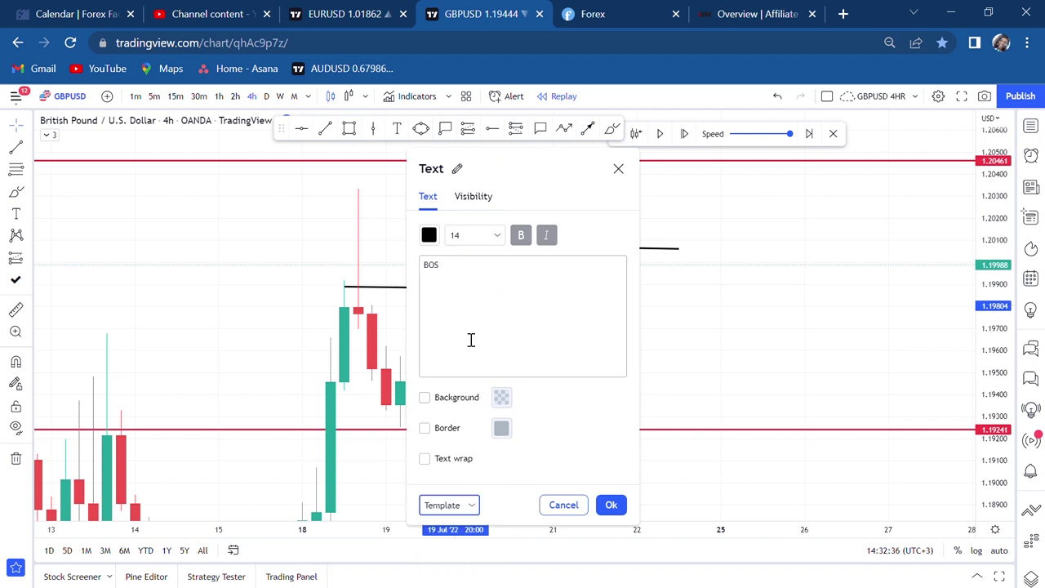
click(294, 259)
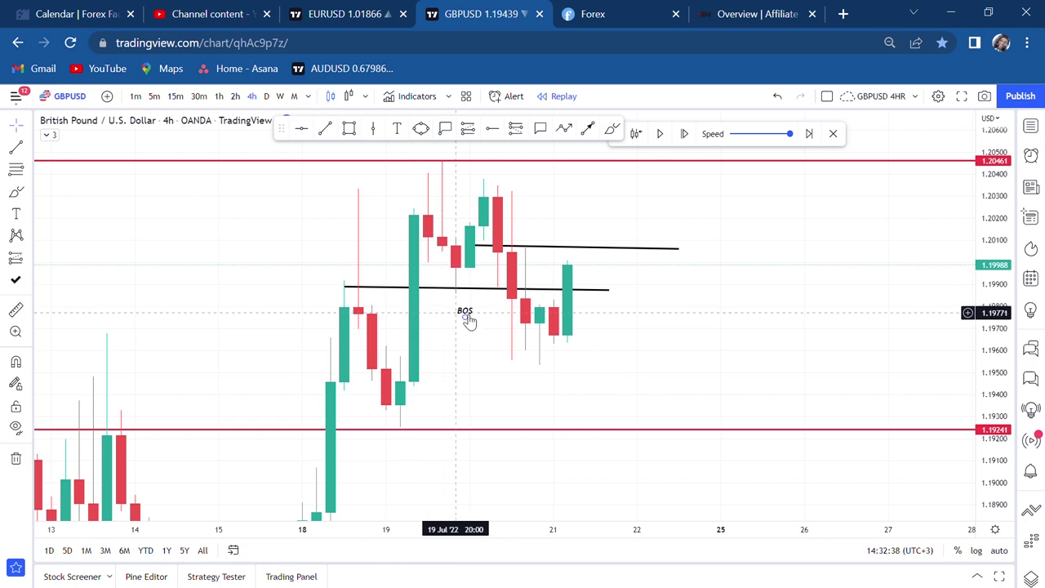
drag(467, 318, 482, 311)
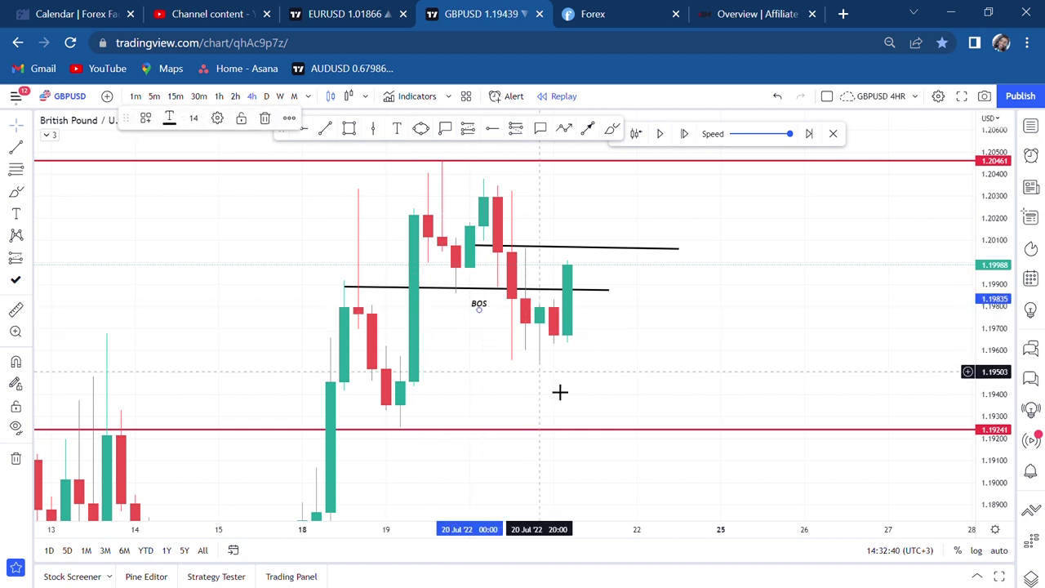
drag(634, 395, 583, 383)
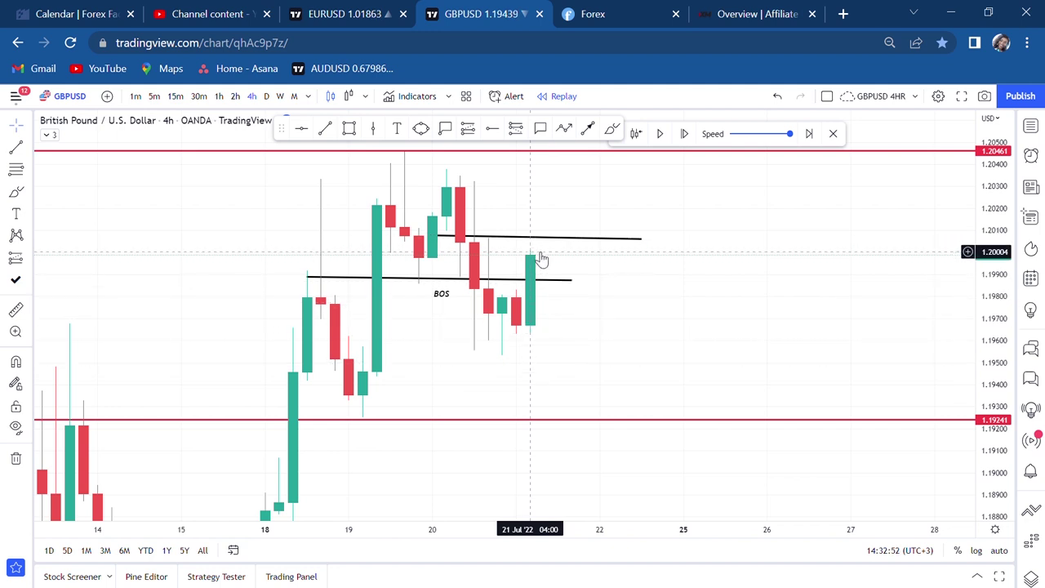
scroll(671, 294, down, 1)
drag(672, 294, 592, 306)
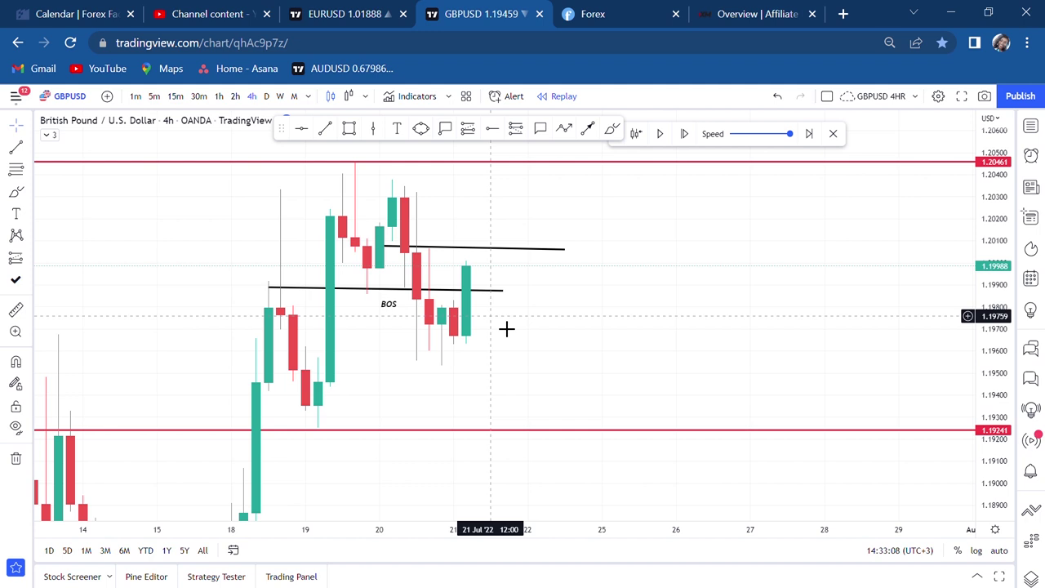
scroll(688, 322, up, 2)
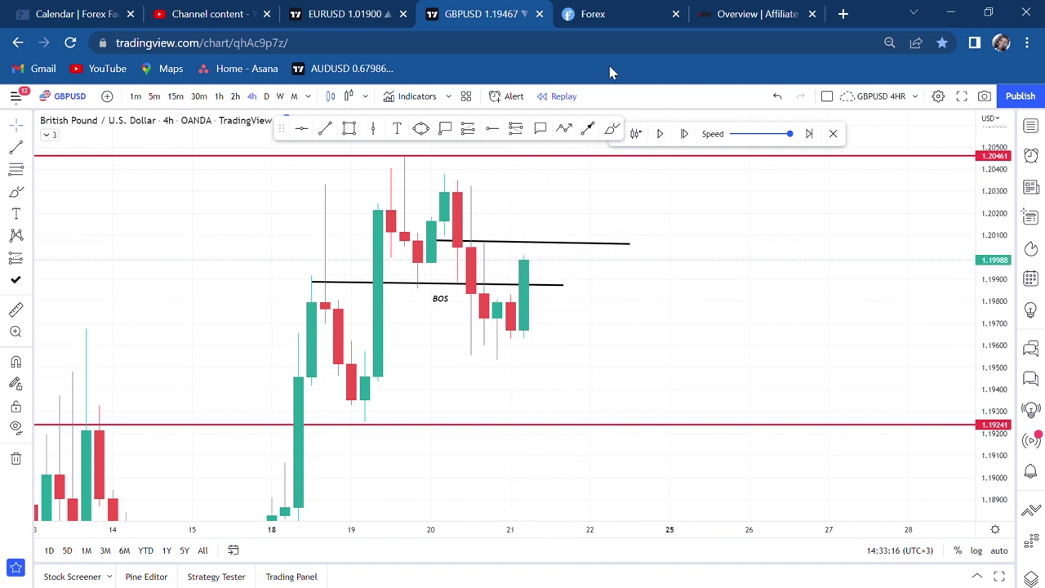
- Place a green horizontal ray at the 1.19629 swing low and measure the price move from it
click(494, 133)
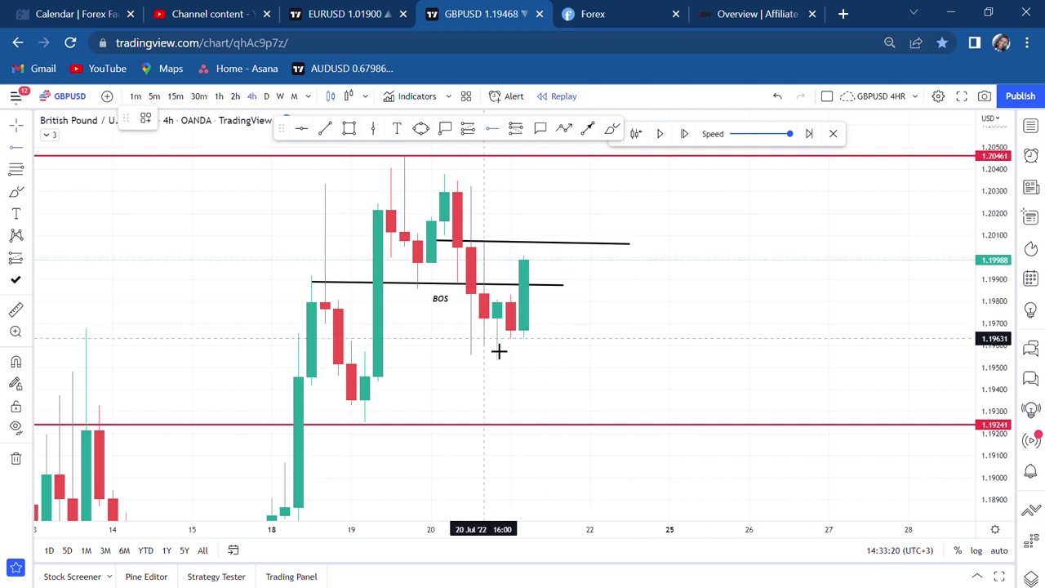
click(499, 351)
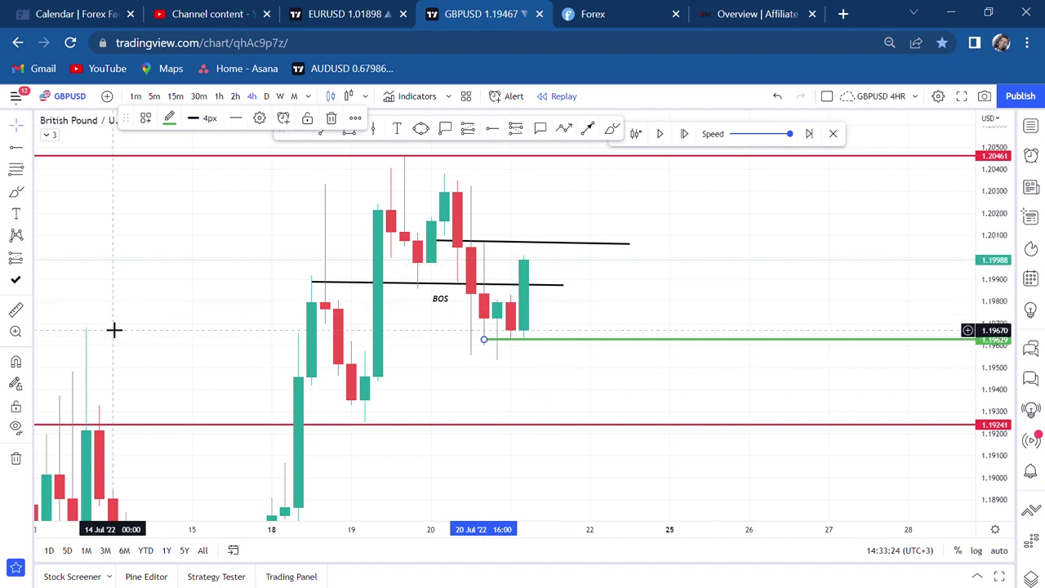
click(17, 312)
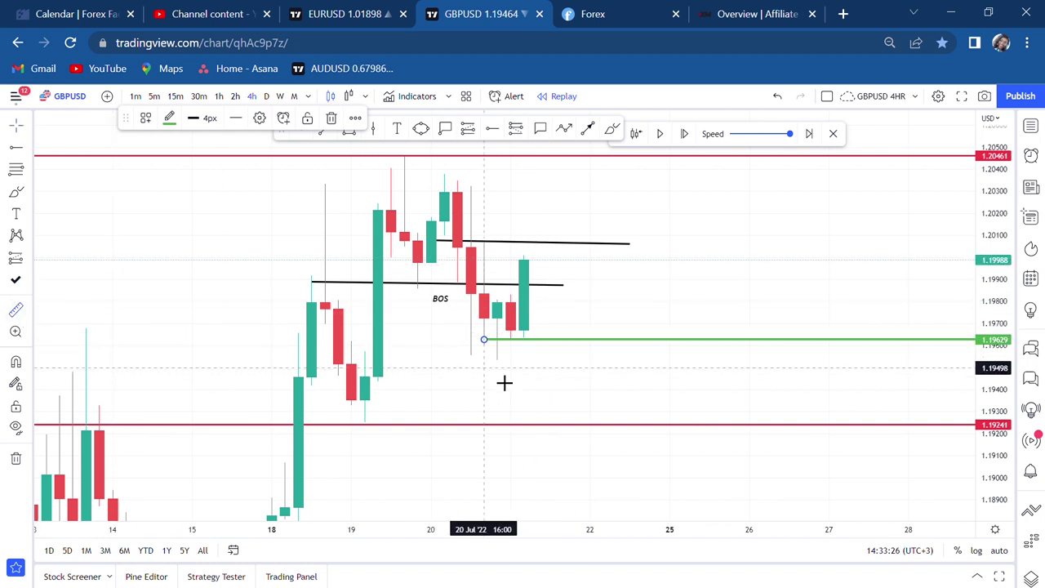
click(539, 353)
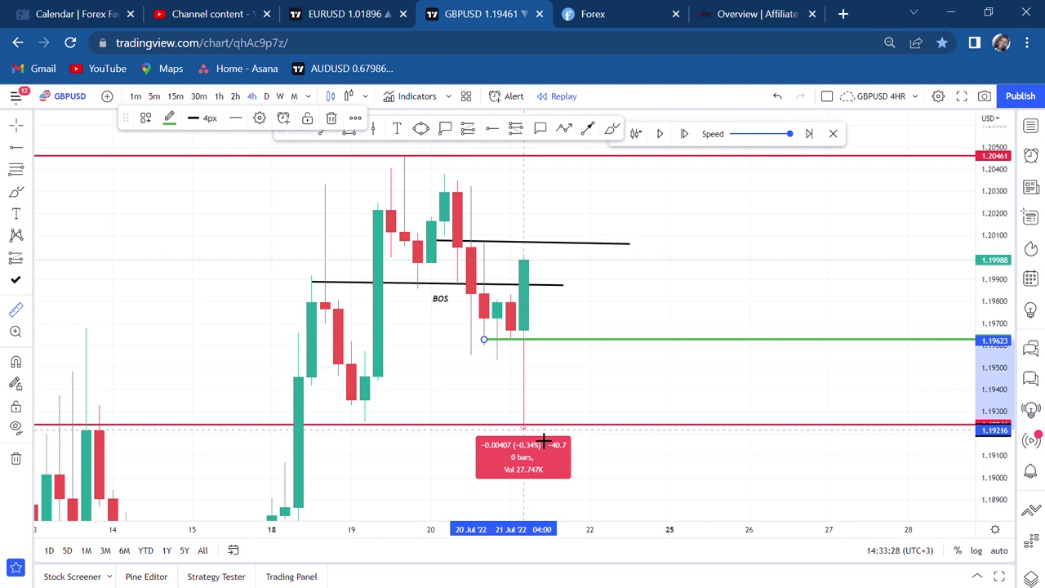
click(546, 439)
click(587, 413)
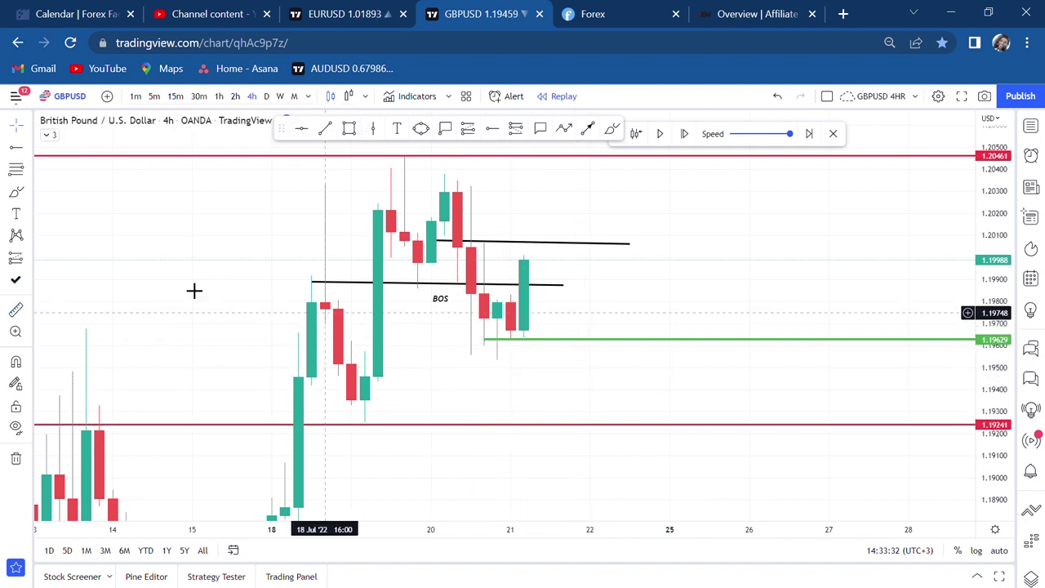
- Measure the drop to the lower red line, then reposition the upper black level line
click(546, 282)
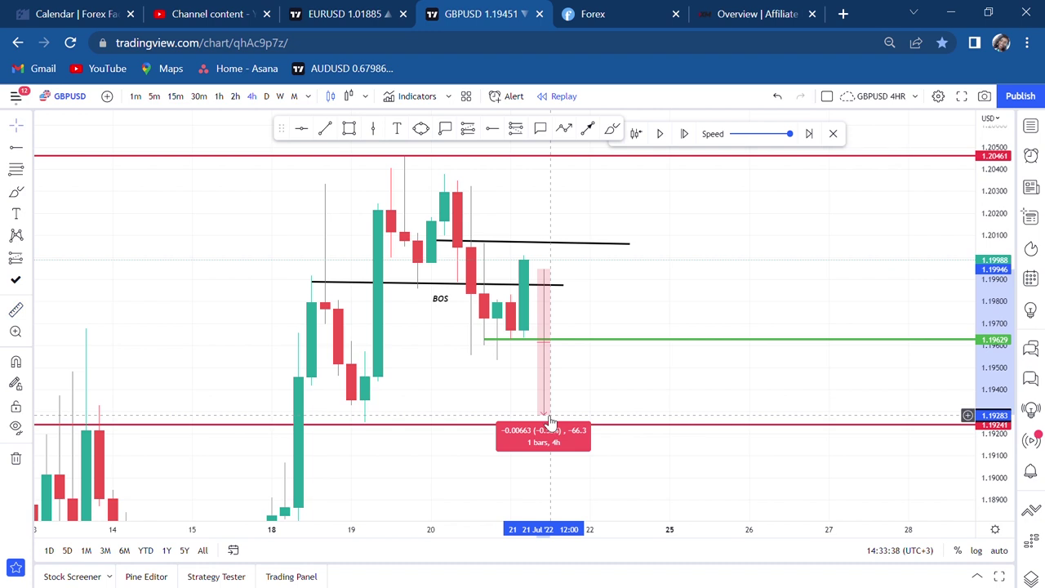
key(Escape)
scroll(627, 422, up, 1)
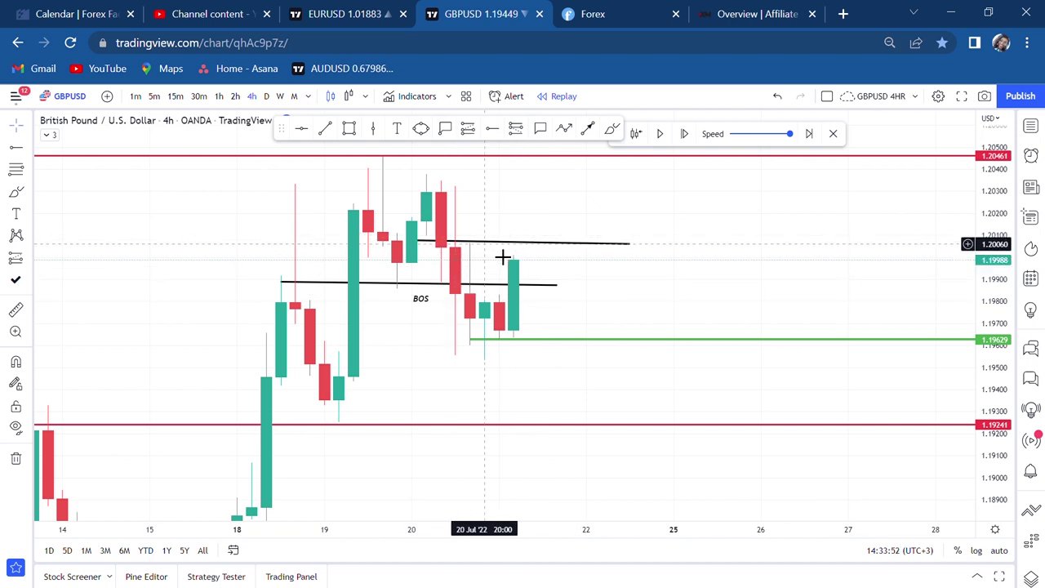
mouse_move(512, 251)
mouse_down()
mouse_move(524, 196)
mouse_move(509, 250)
mouse_up()
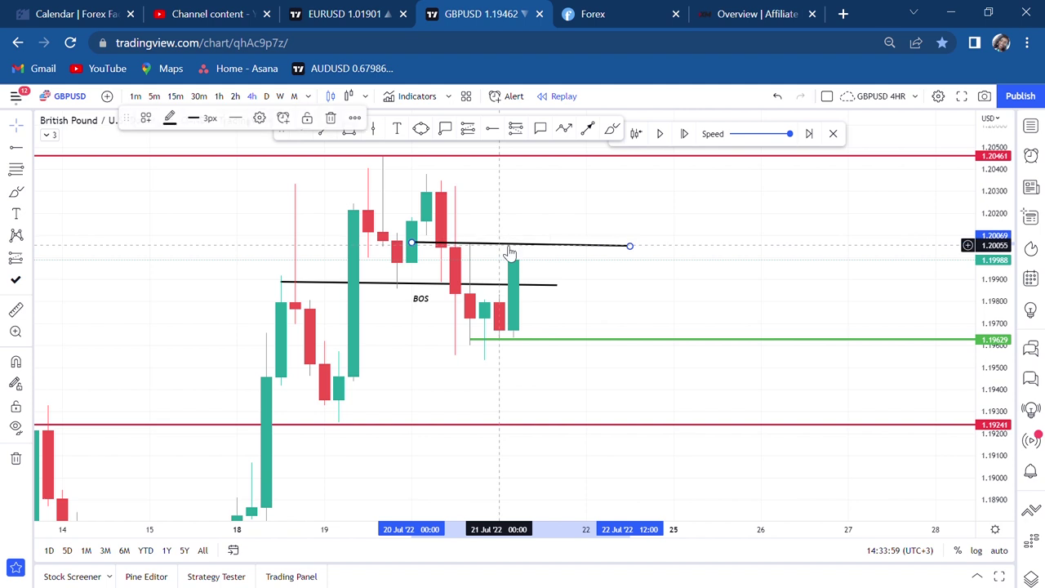
- Switch the GBPUSD chart to 30-minute candles and stretch the price scale to spread the lines
click(199, 97)
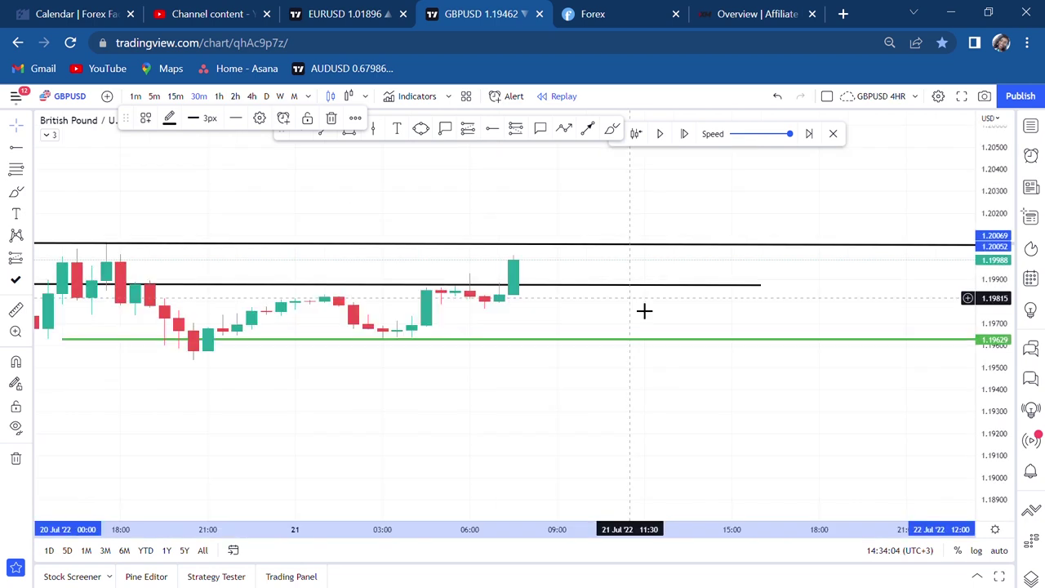
scroll(644, 310, down, 2)
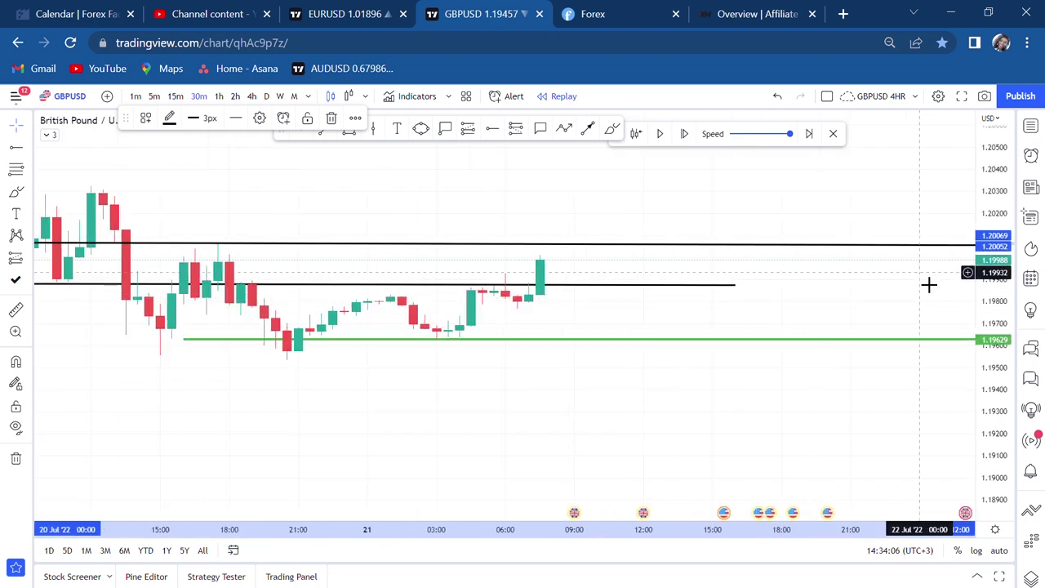
drag(1004, 290, 897, 261)
scroll(897, 261, down, 2)
drag(979, 310, 970, 269)
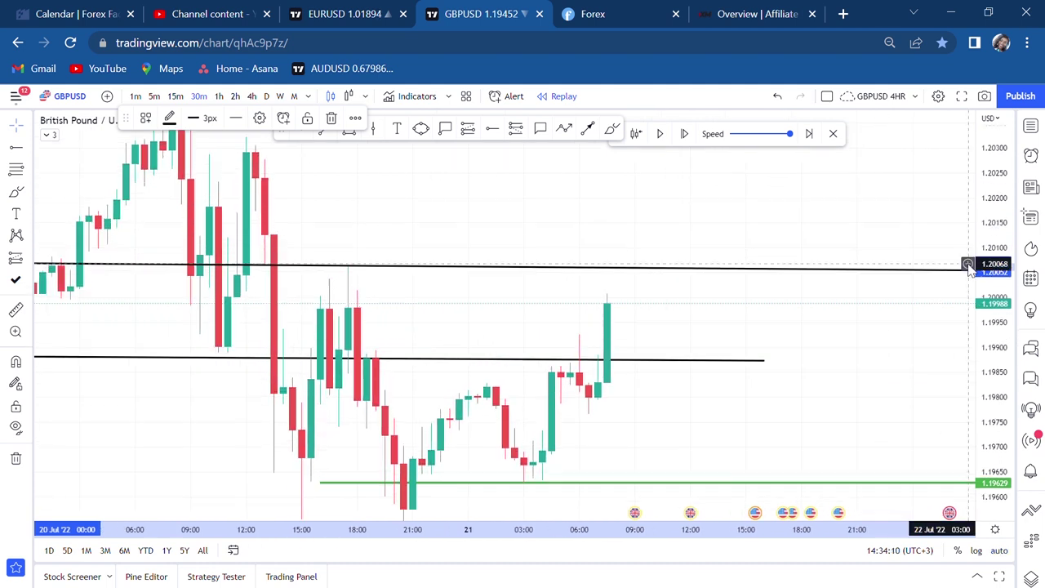
drag(865, 366, 831, 301)
scroll(830, 302, up, 1)
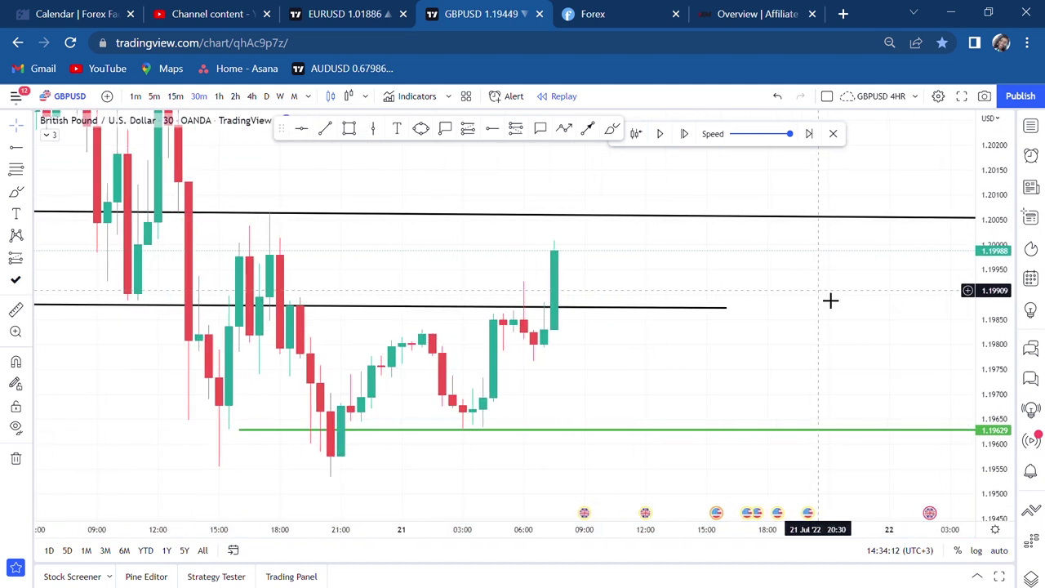
drag(983, 273, 816, 164)
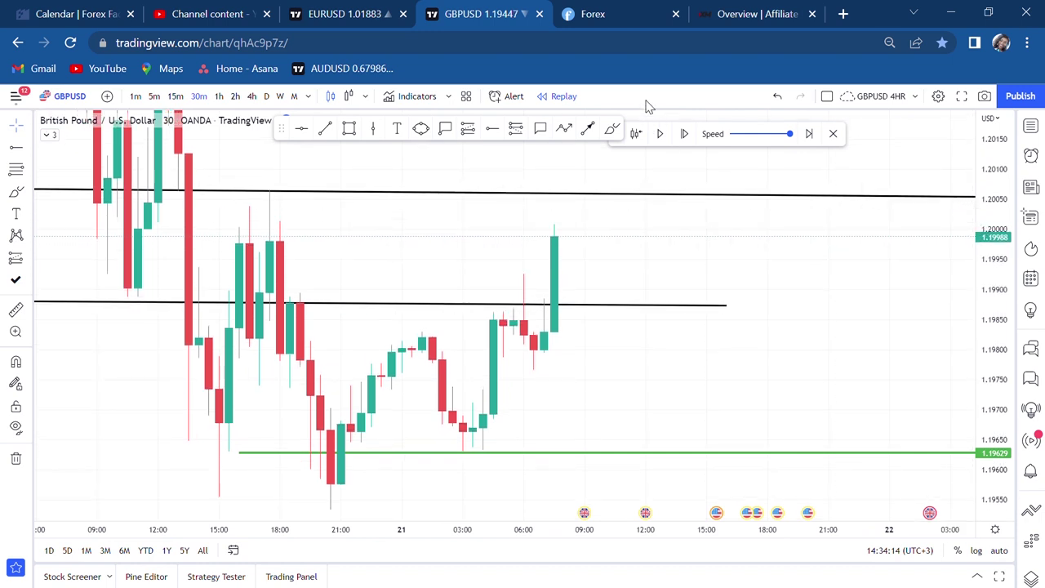
- Advance the replay by one bar and recentre the candles
click(686, 134)
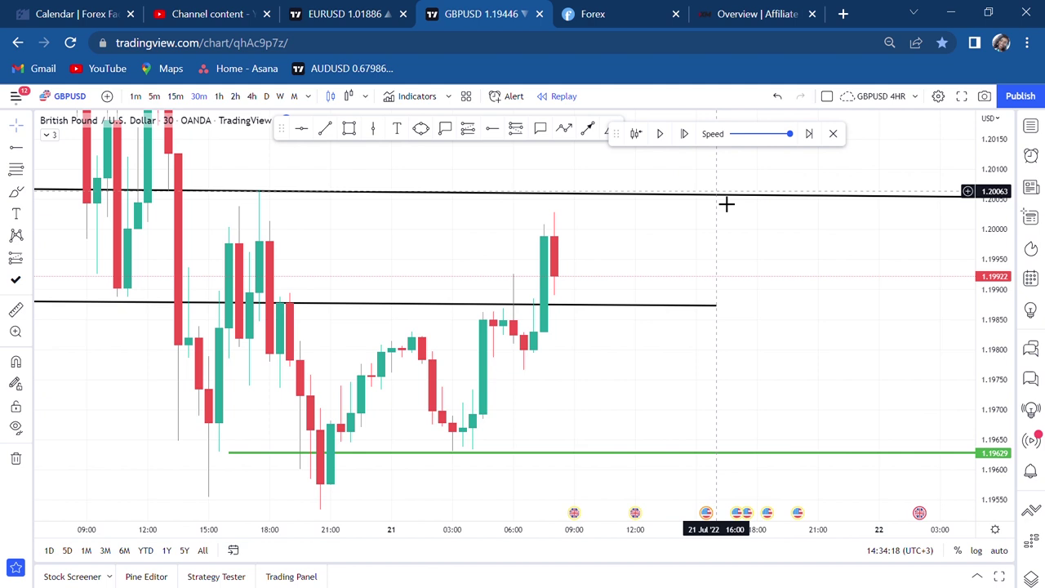
drag(648, 285, 691, 259)
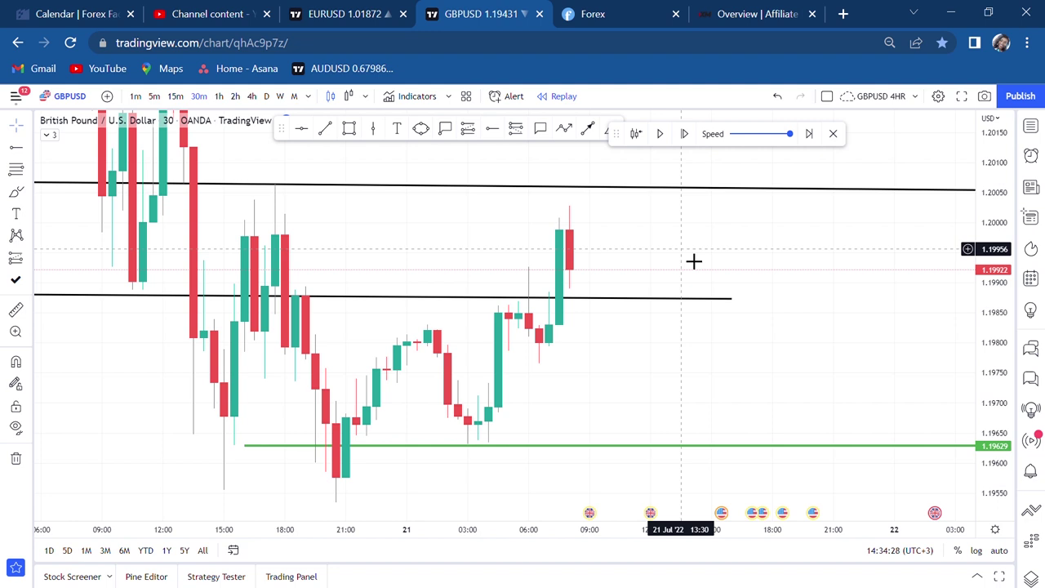
click(349, 128)
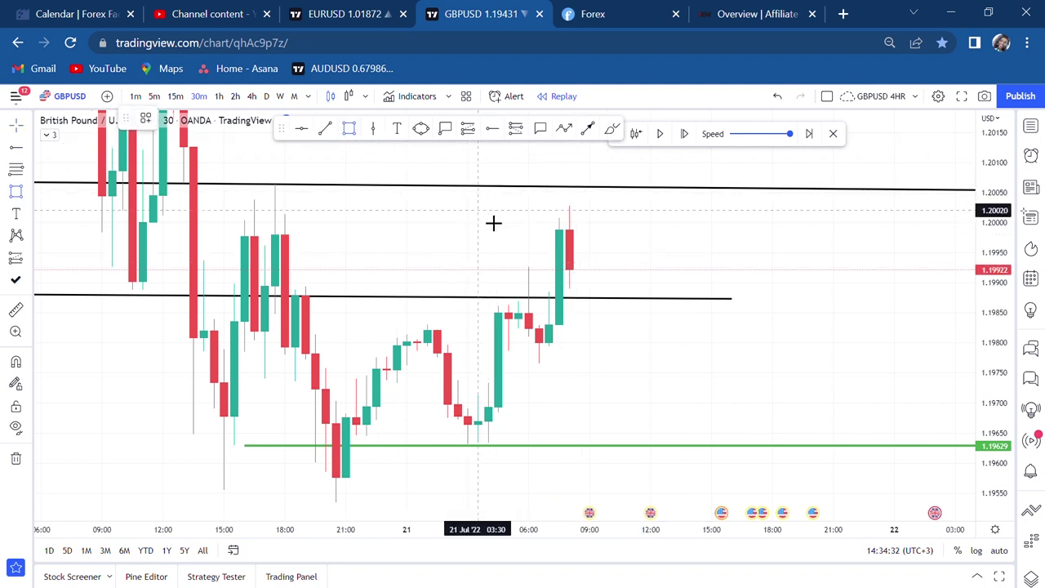
- Draw a pink zone rectangle from the lower black line to about 1.2003 with 8% fill opacity
click(686, 307)
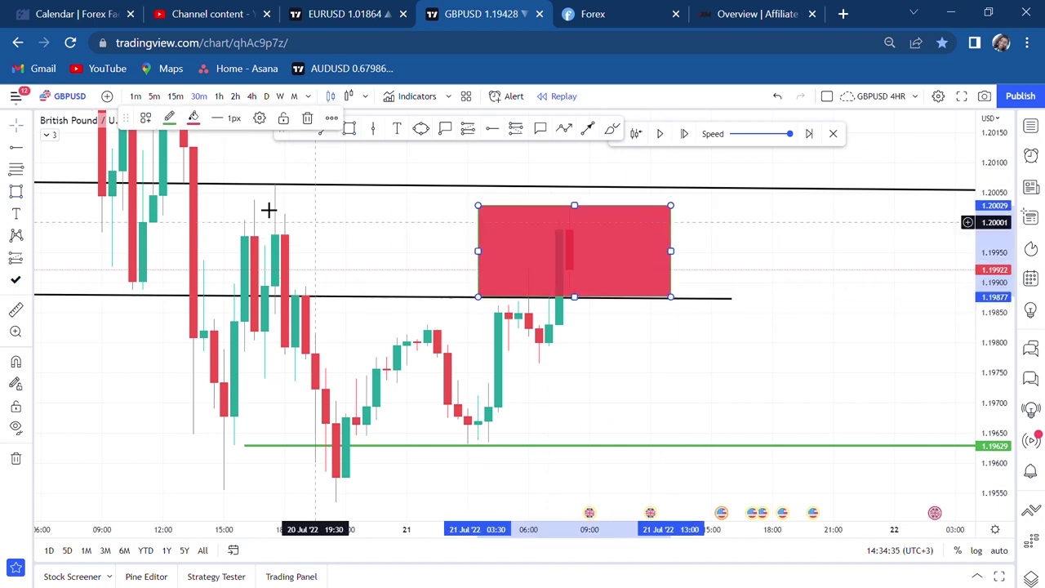
click(193, 118)
drag(277, 314, 202, 319)
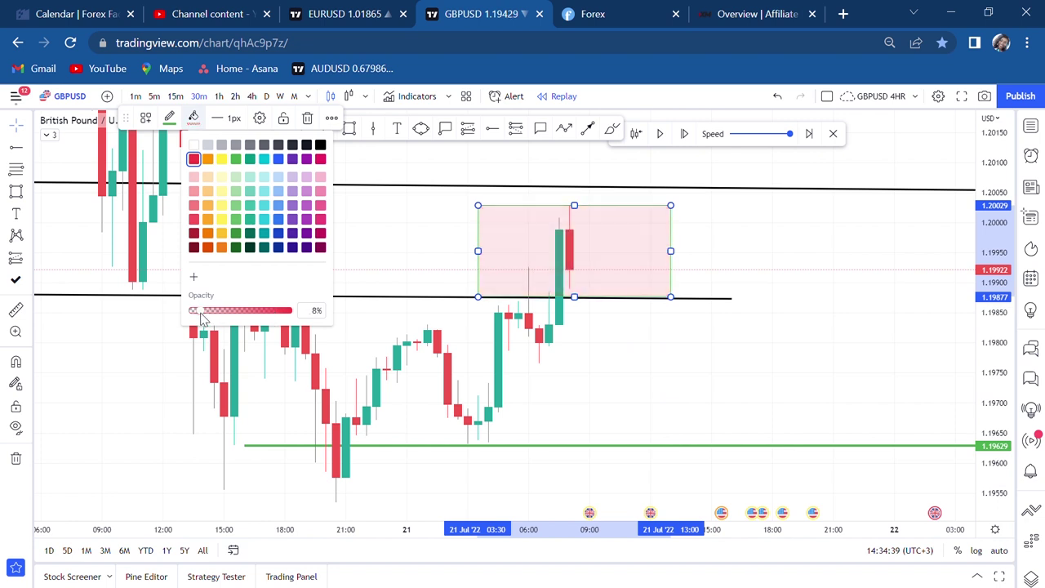
click(392, 293)
- Zoom the chart and step the replay forward one bar
scroll(696, 268, up, 1)
scroll(696, 269, up, 2)
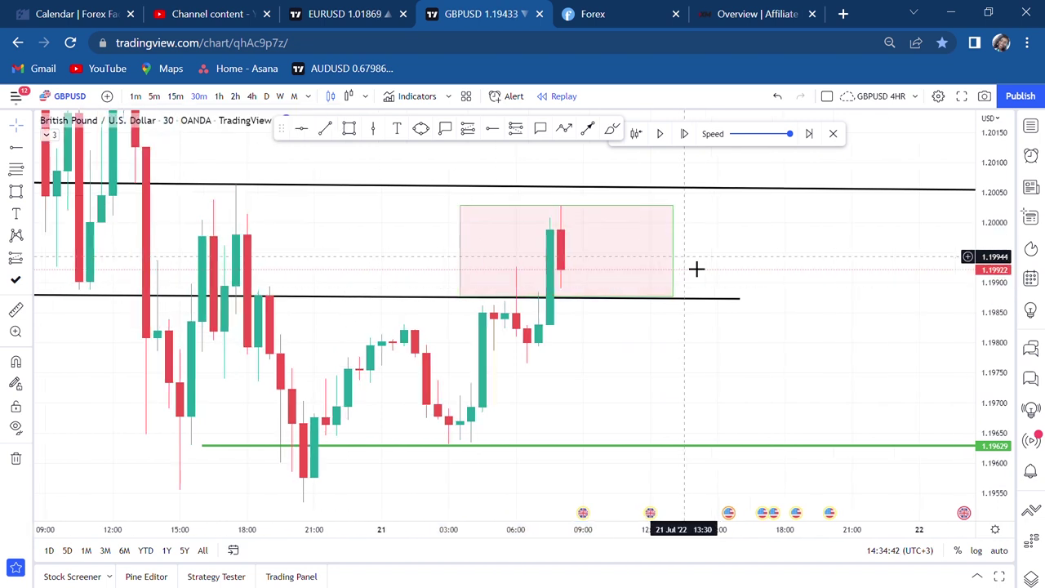
click(684, 135)
- Reframe the chart on the latest candles and bring up the Prediction and Measurement tools list
scroll(753, 257, up, 1)
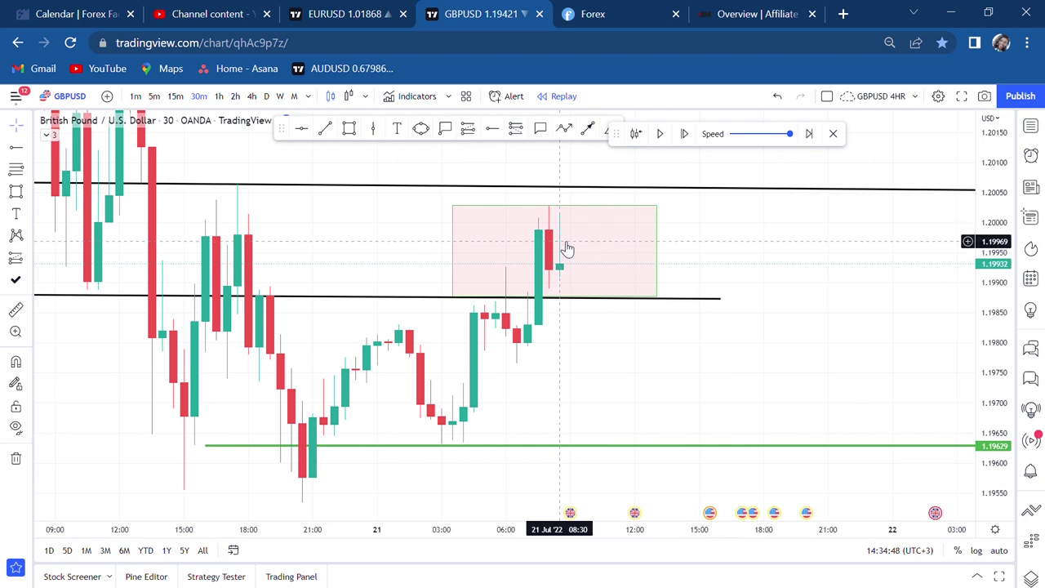
drag(709, 287, 713, 297)
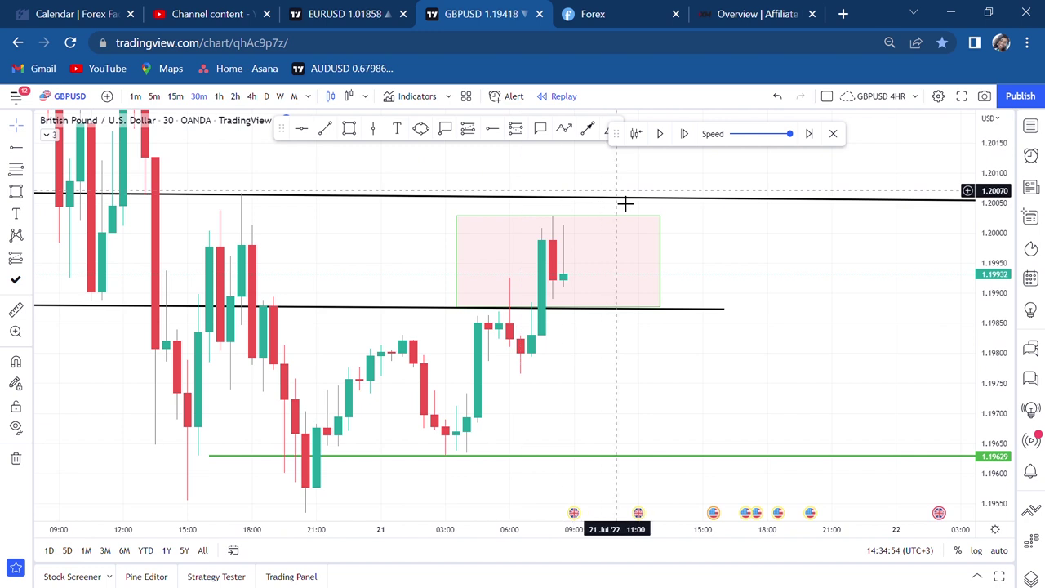
drag(732, 277, 686, 221)
scroll(686, 220, down, 3)
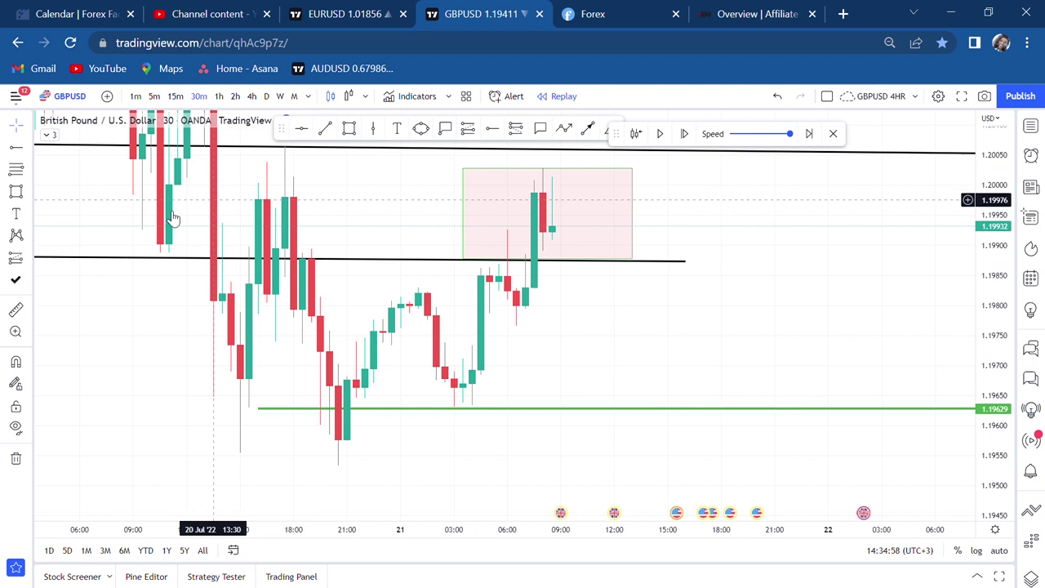
click(28, 259)
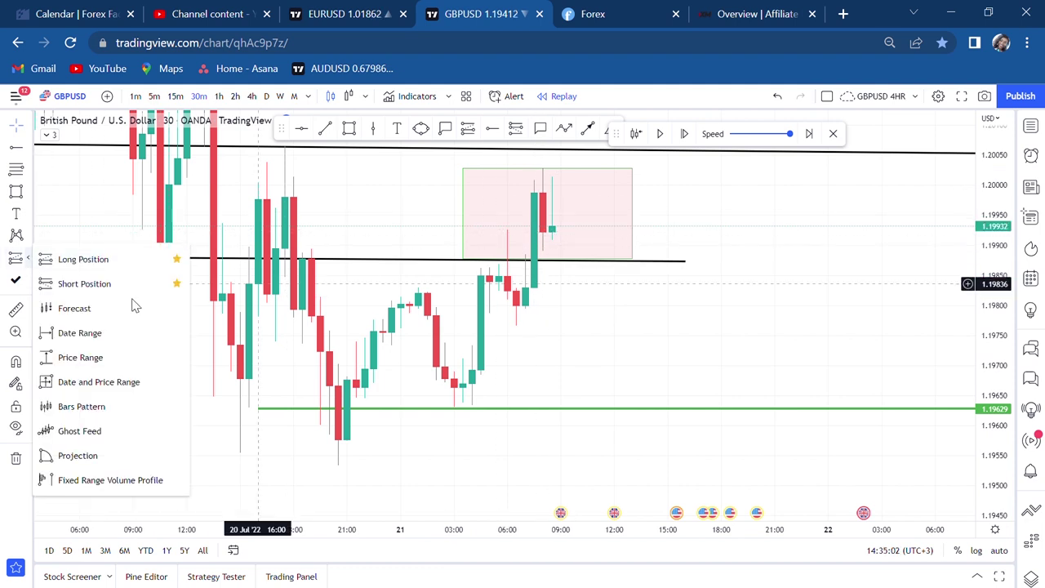
- Place a Short Position at the latest candle near 1.19932 and fit it in view
click(72, 283)
click(549, 237)
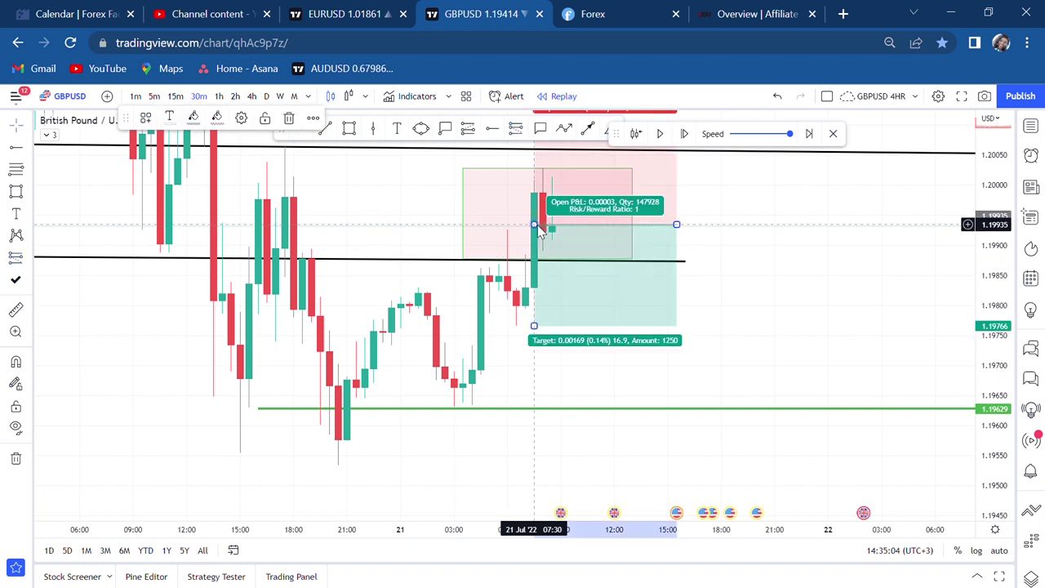
drag(819, 360, 822, 250)
scroll(821, 249, down, 5)
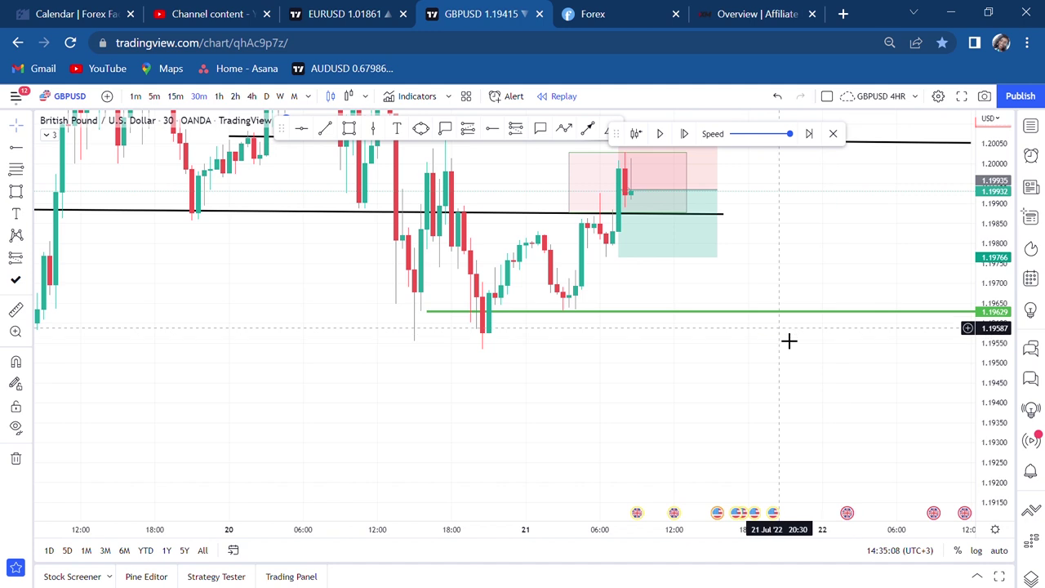
scroll(788, 340, down, 3)
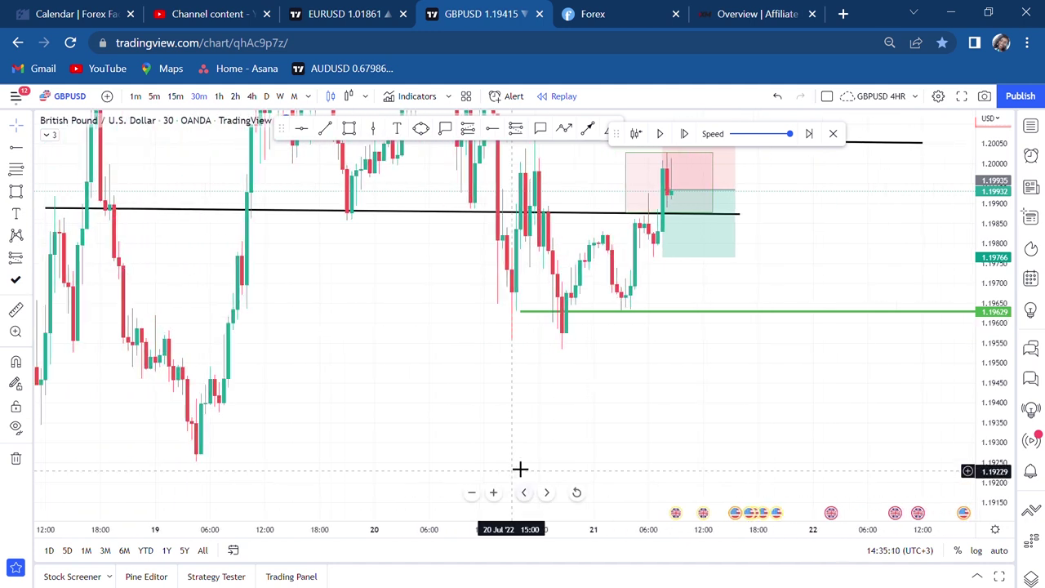
drag(520, 460, 534, 425)
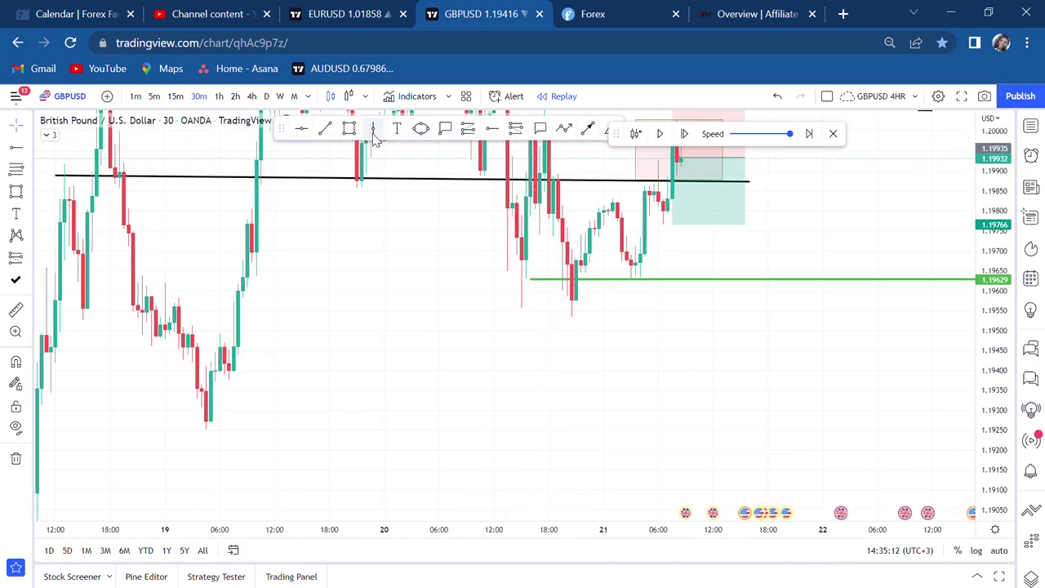
- Add a red horizontal level at the 1.19272 low and extend the short's target to it
click(302, 133)
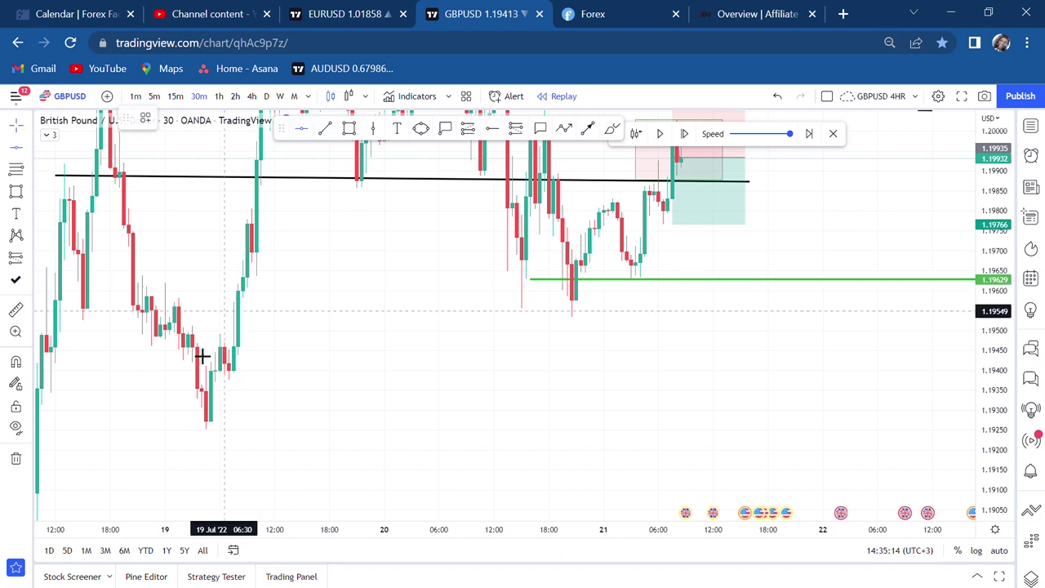
click(141, 433)
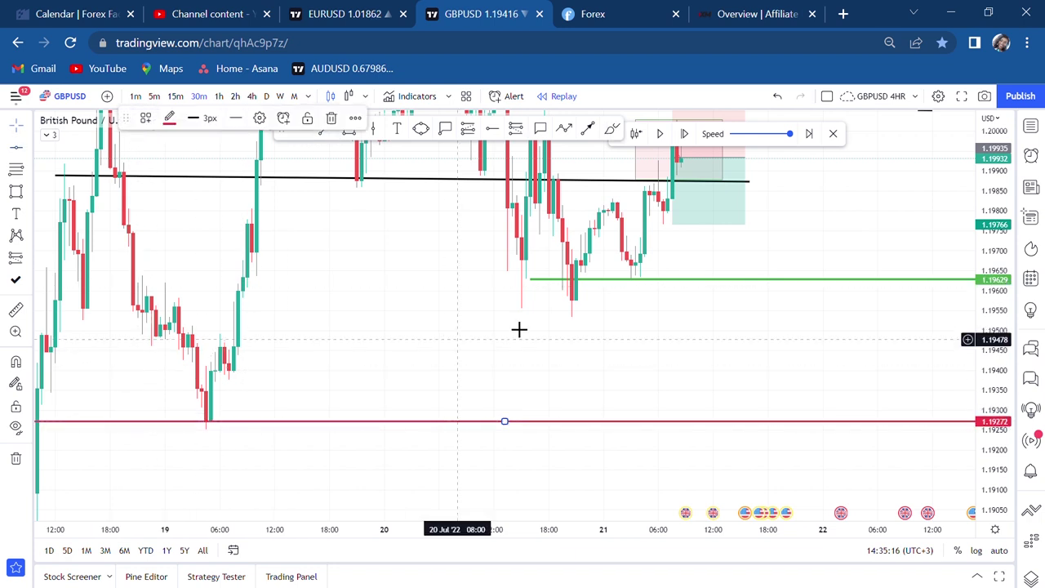
drag(707, 237, 641, 428)
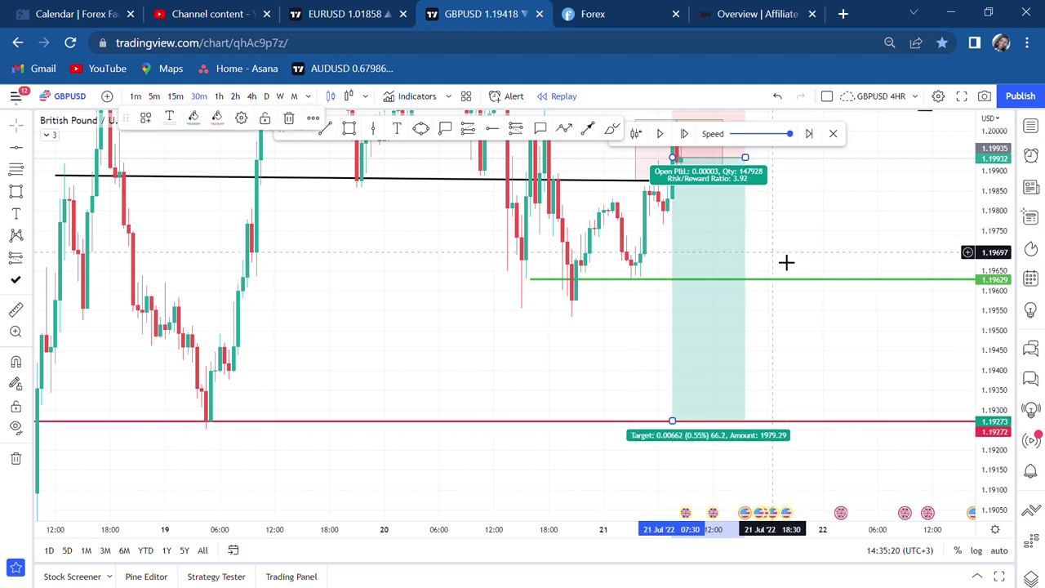
scroll(793, 245, up, 3)
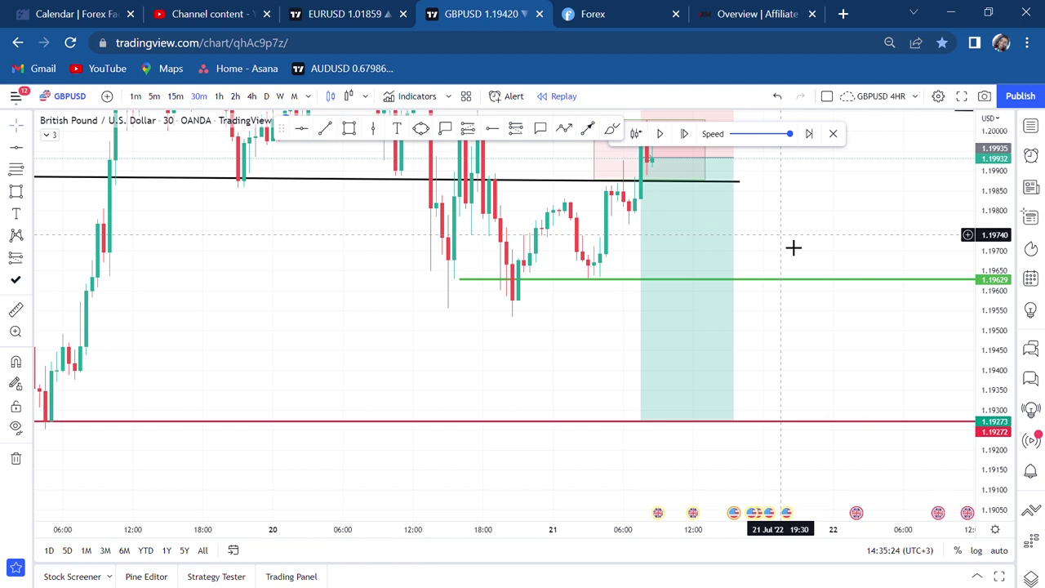
drag(793, 249, 765, 266)
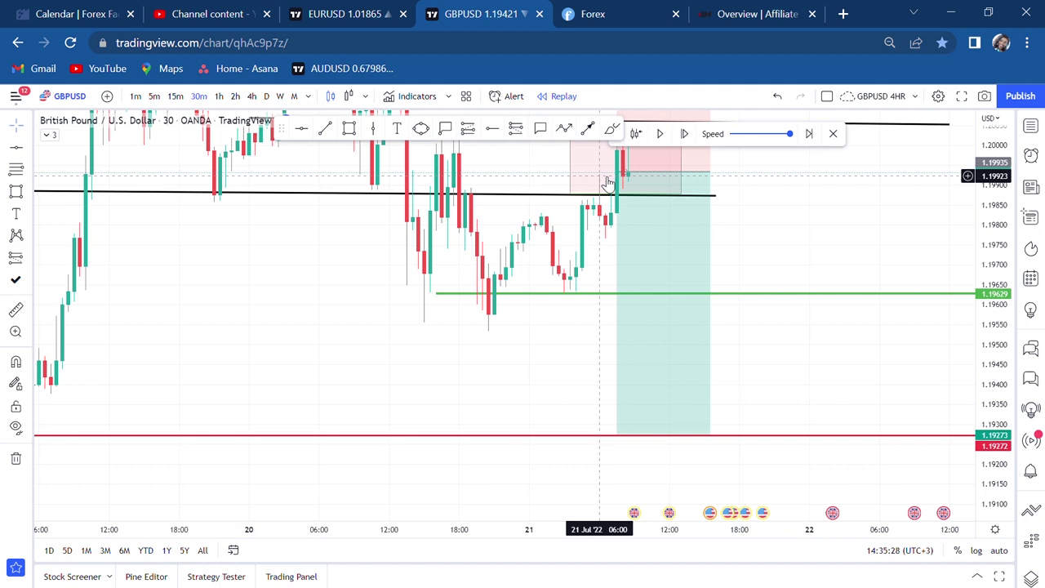
click(16, 311)
click(494, 189)
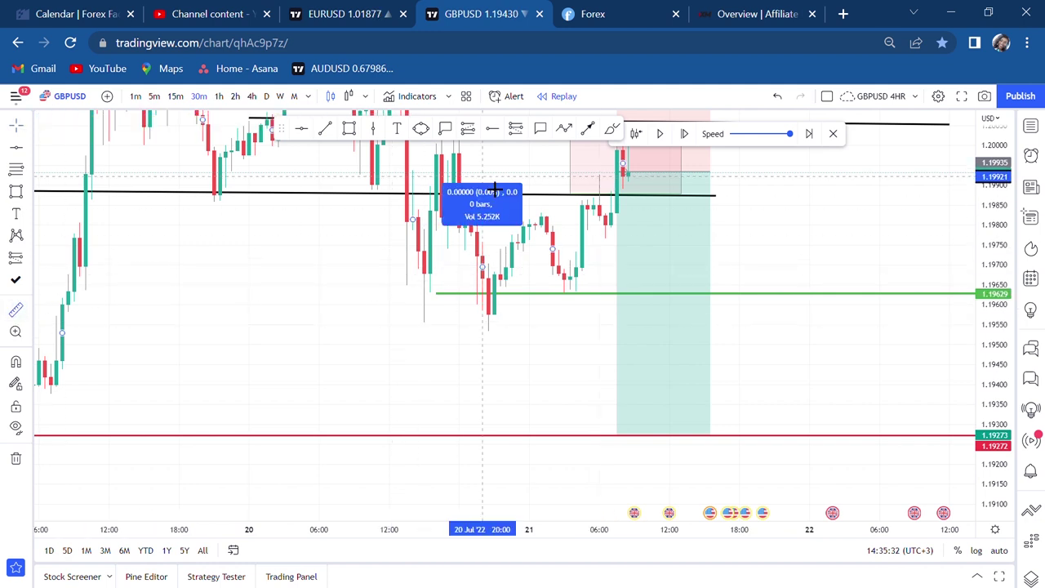
click(546, 444)
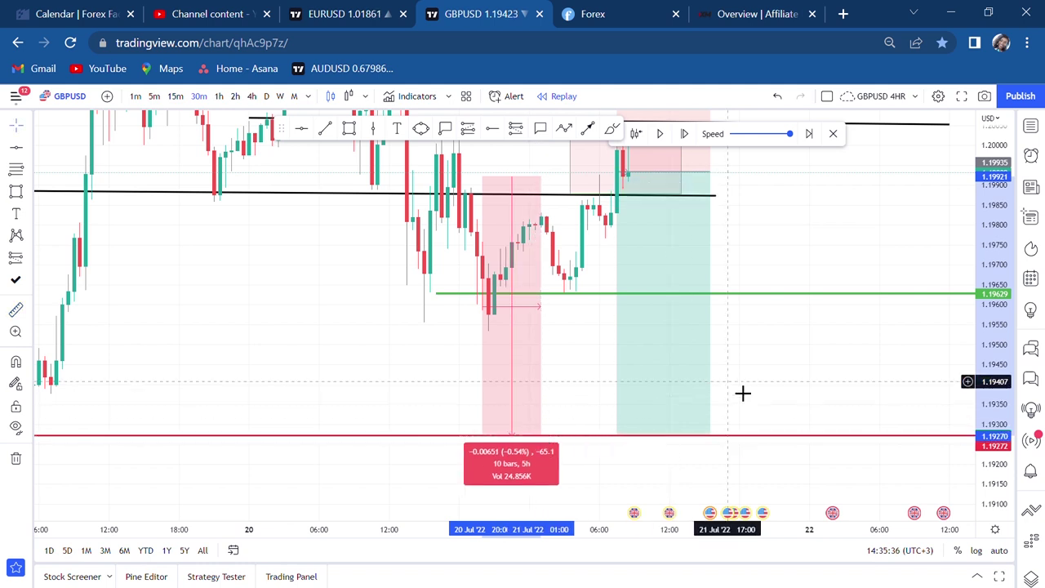
click(751, 390)
drag(751, 390, 644, 443)
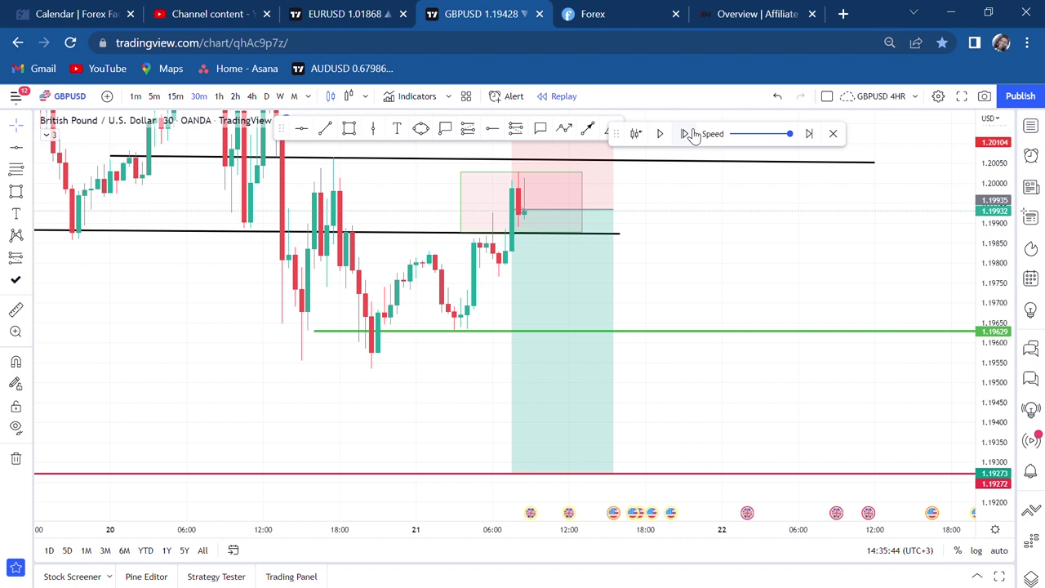
- Recentre the recent bars and advance the replay one bar with Shift+Right
scroll(599, 199, up, 1)
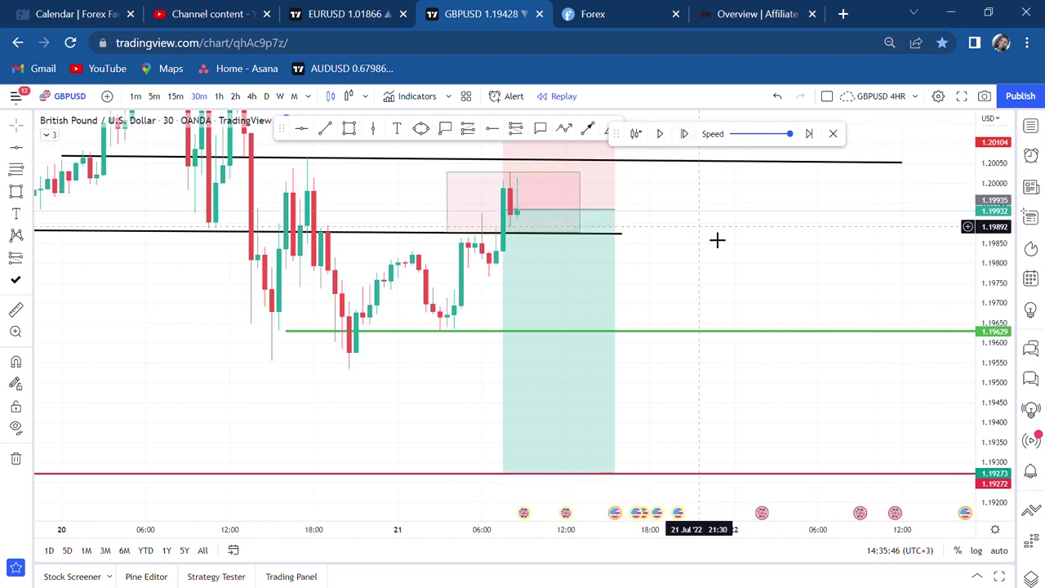
drag(712, 238, 732, 246)
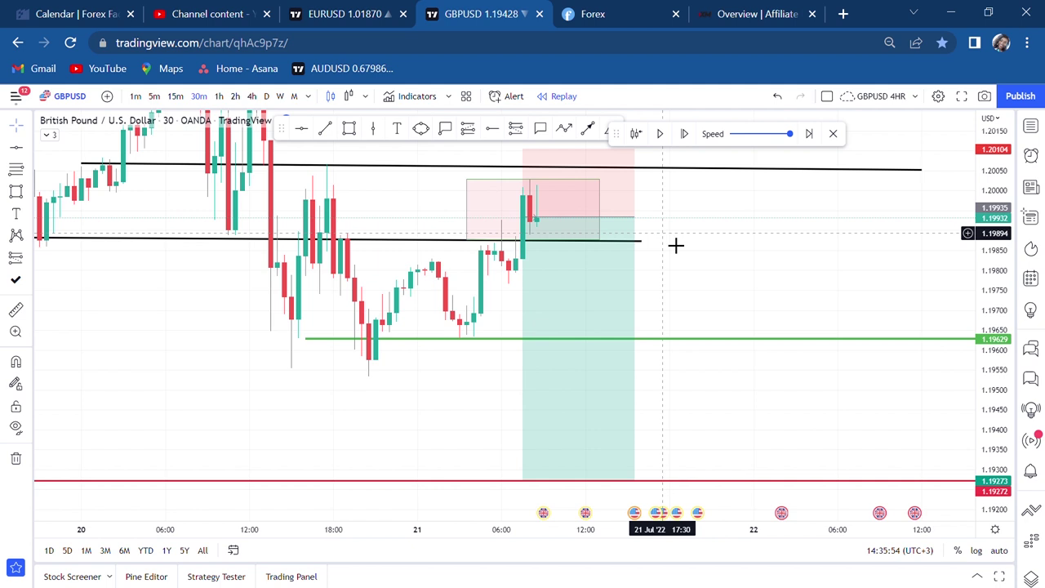
key(shift+Right)
key(shift+Right)
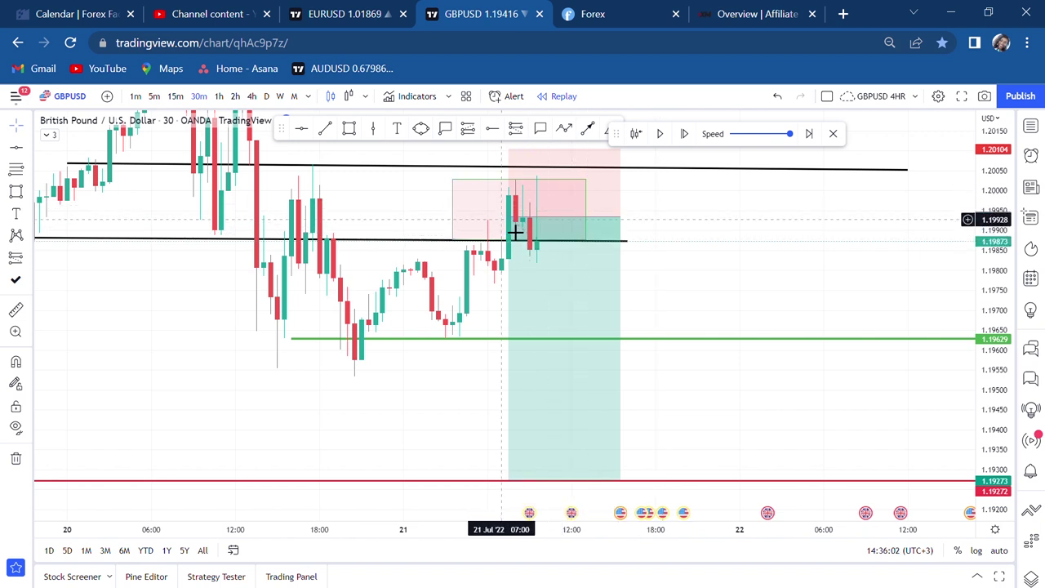
- Move the short's entry back to the 21 Jul 06:30 breakout candle near 1.19897
drag(508, 219, 575, 224)
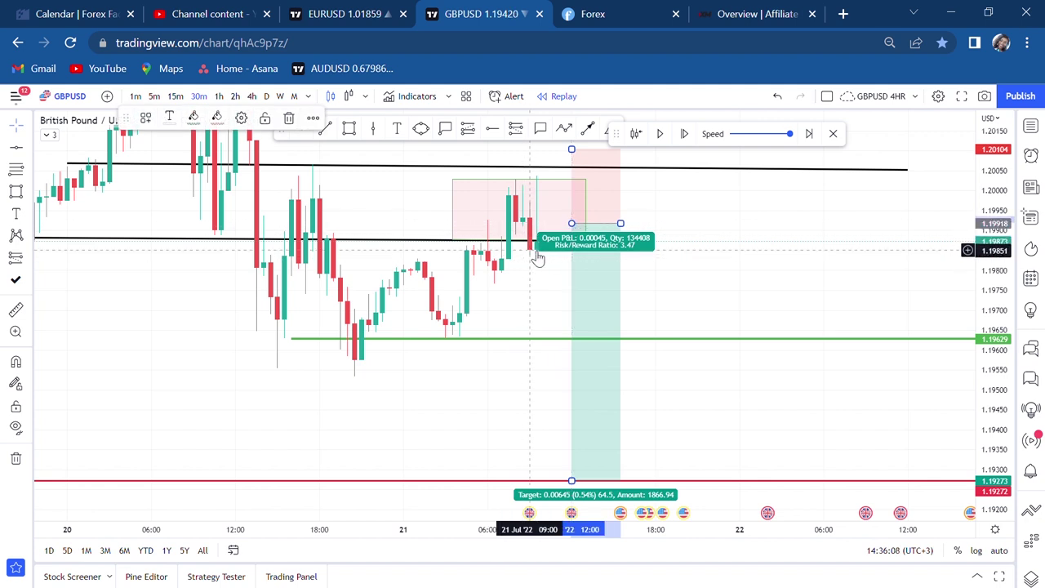
drag(573, 230, 519, 232)
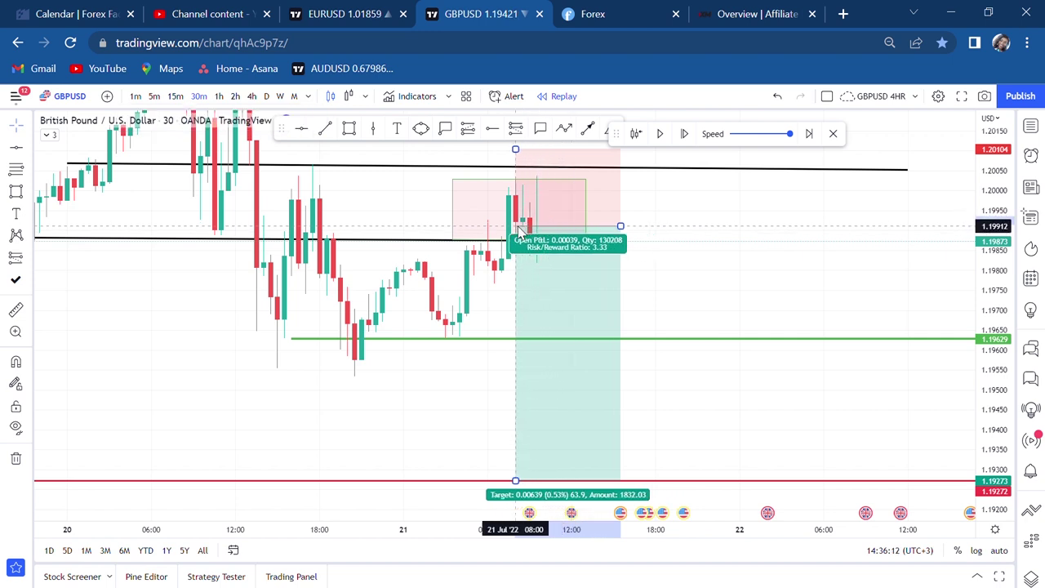
click(692, 250)
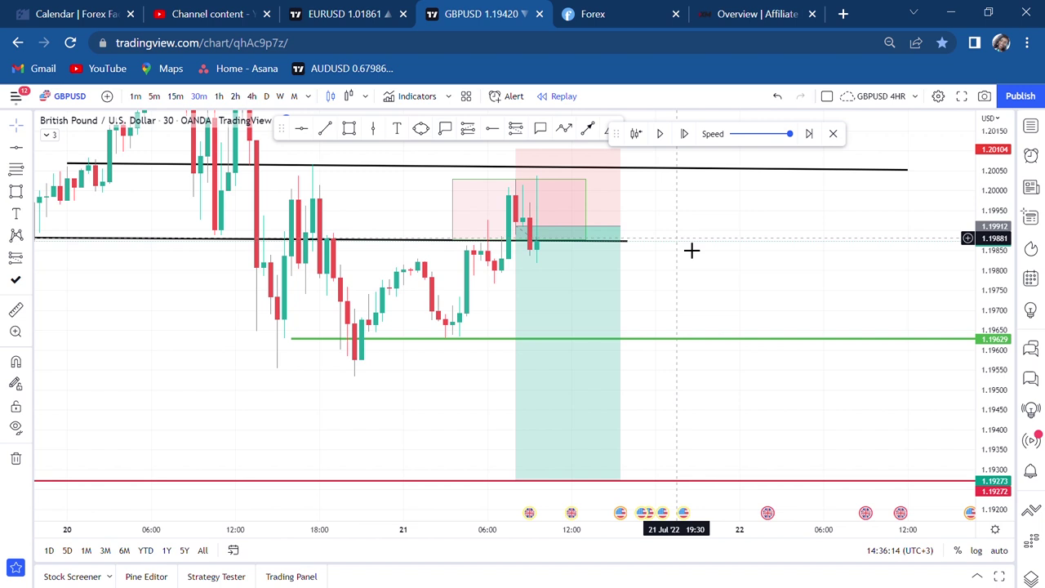
click(582, 217)
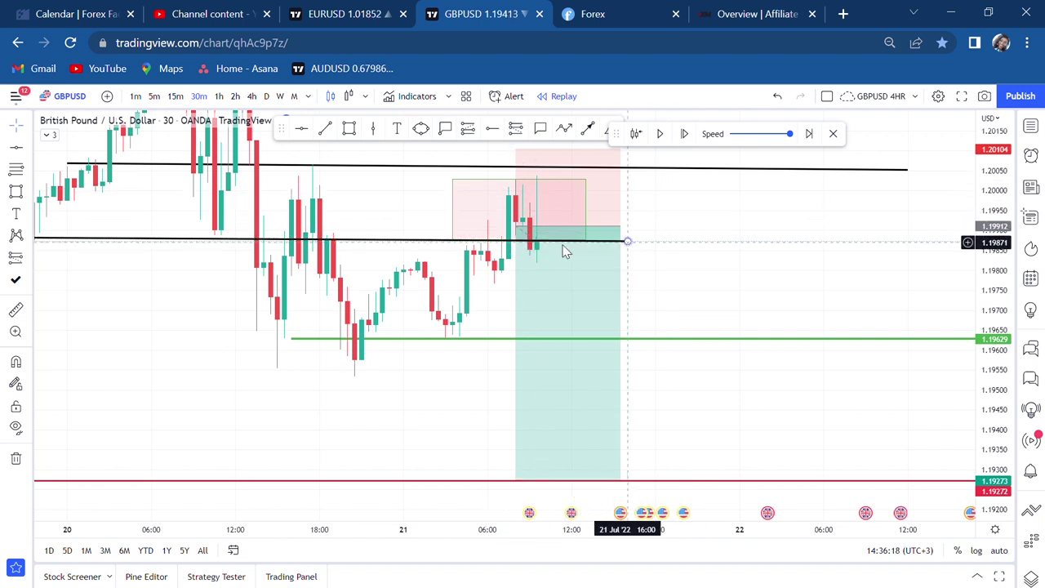
drag(515, 227, 561, 228)
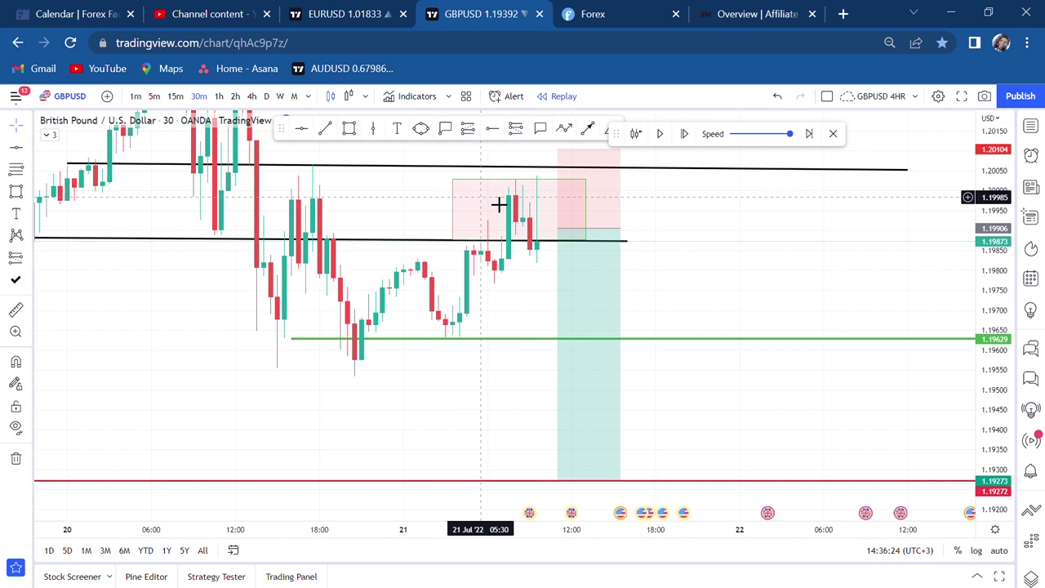
click(558, 229)
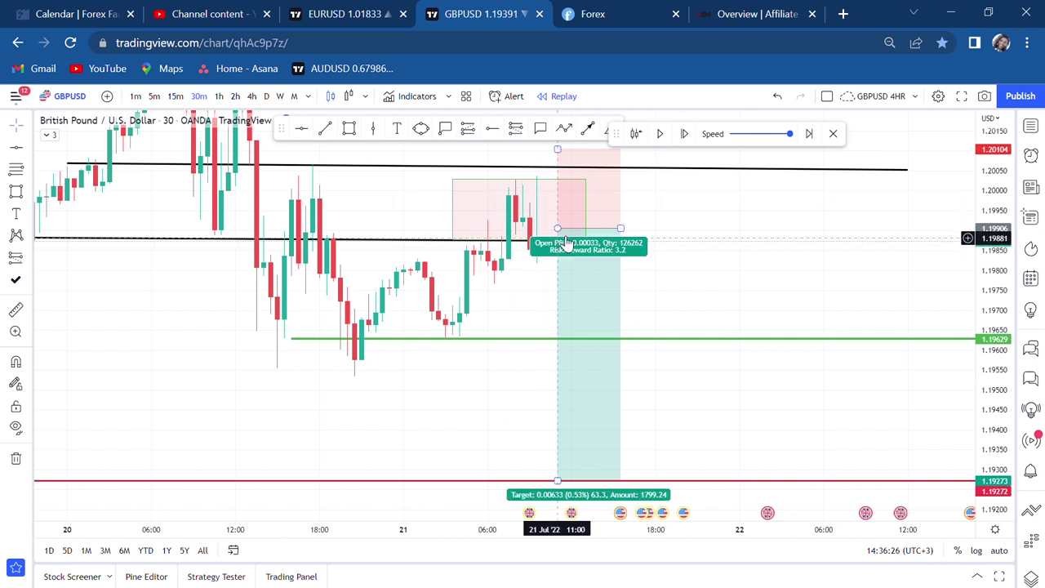
drag(558, 229, 494, 237)
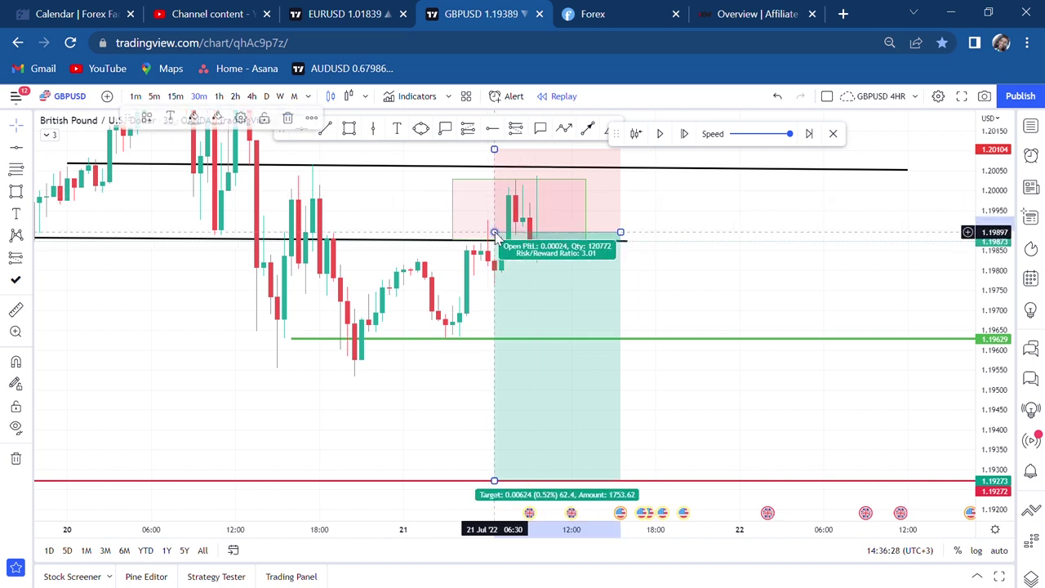
click(725, 257)
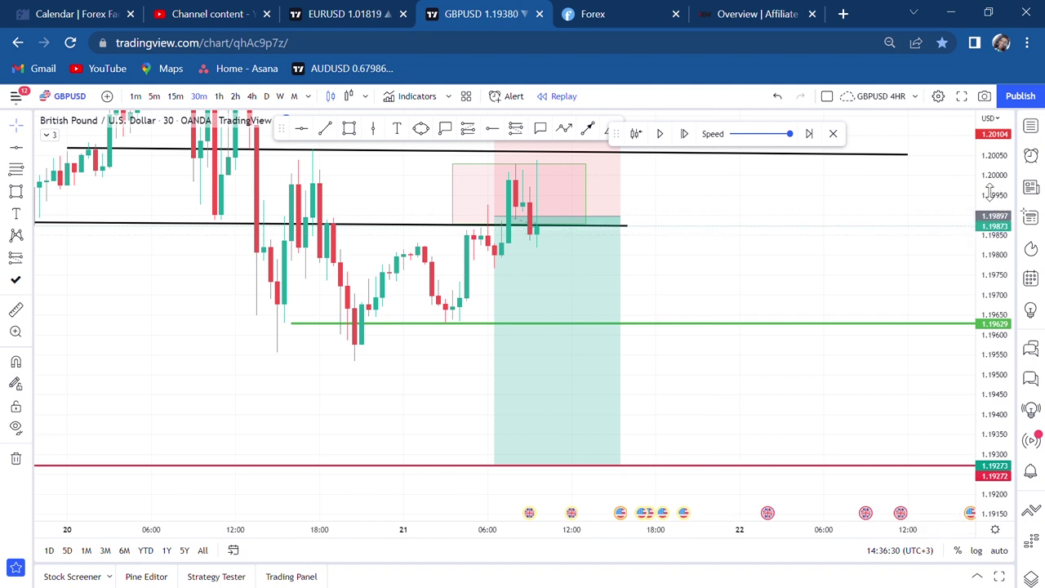
- Widen the price scale as the replay hits 1.19272, then switch to 4-hour candles
drag(990, 192, 980, 280)
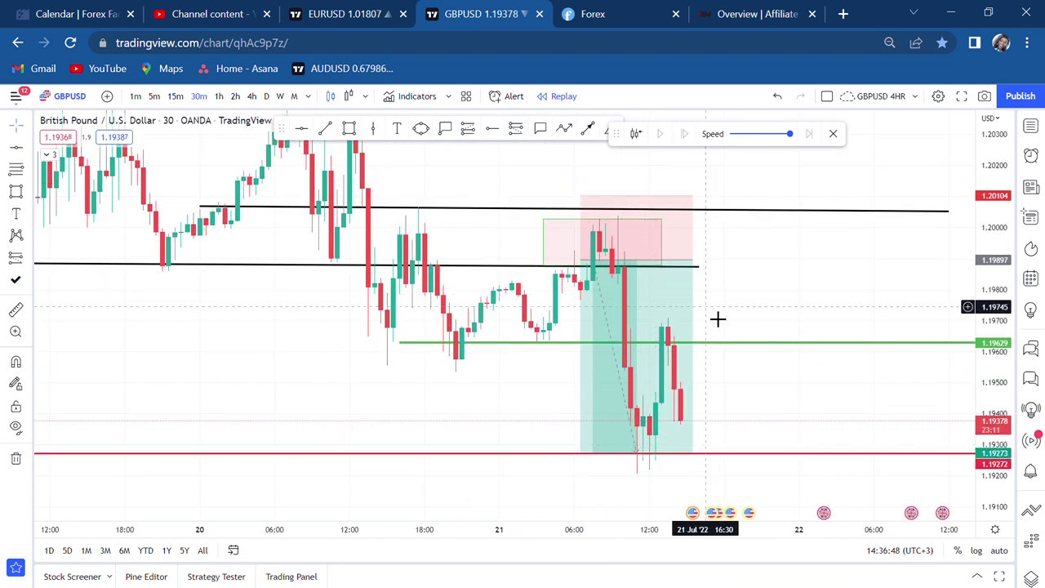
scroll(715, 317, up, 3)
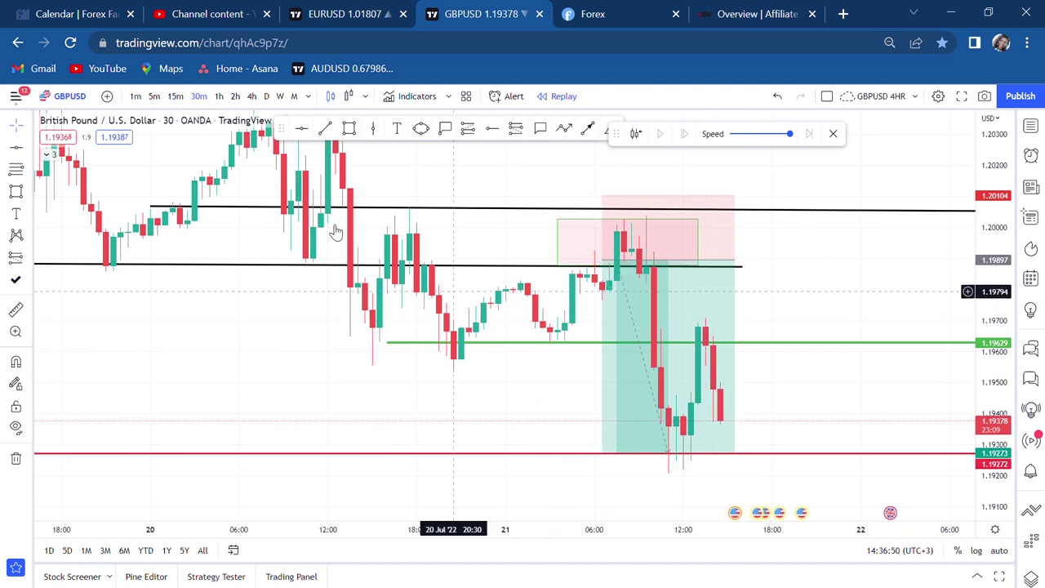
click(254, 96)
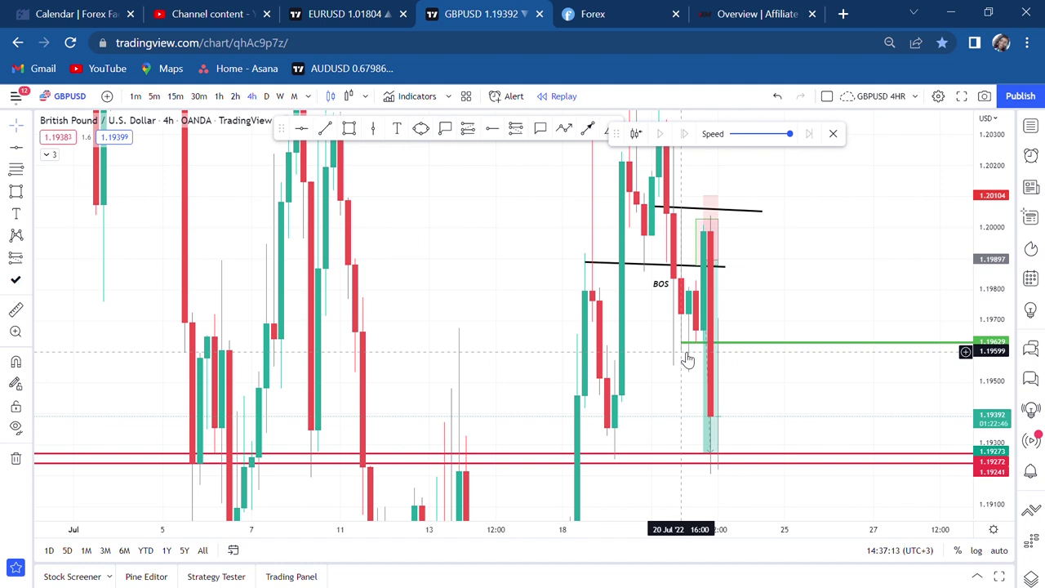
drag(968, 199, 967, 424)
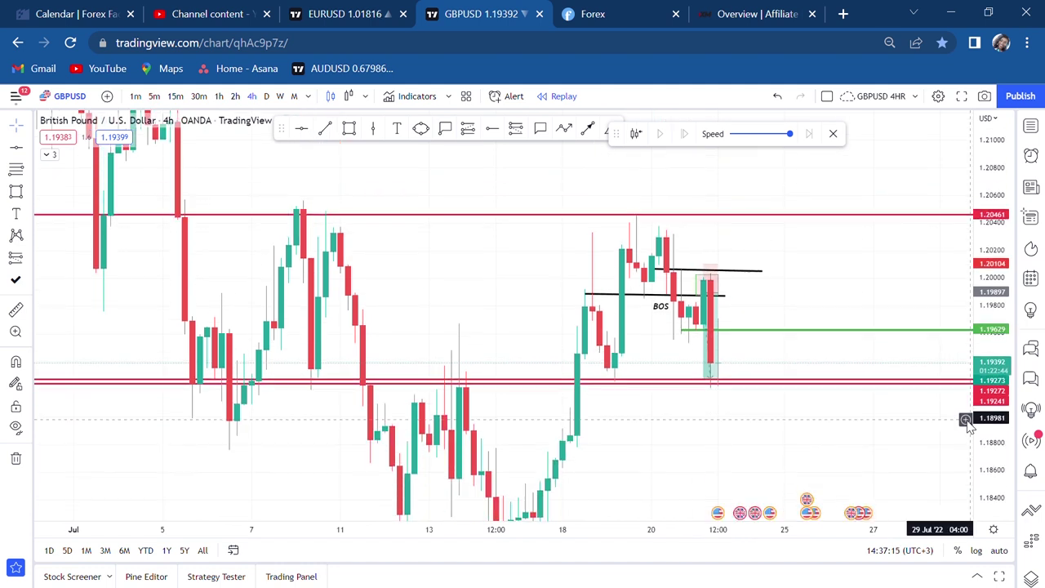
scroll(893, 329, up, 3)
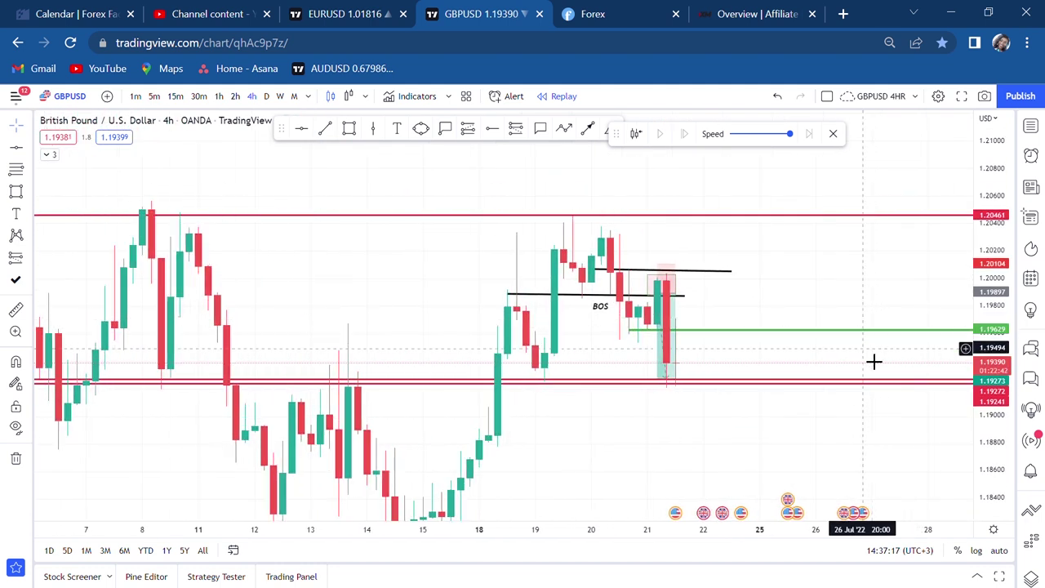
drag(874, 361, 830, 352)
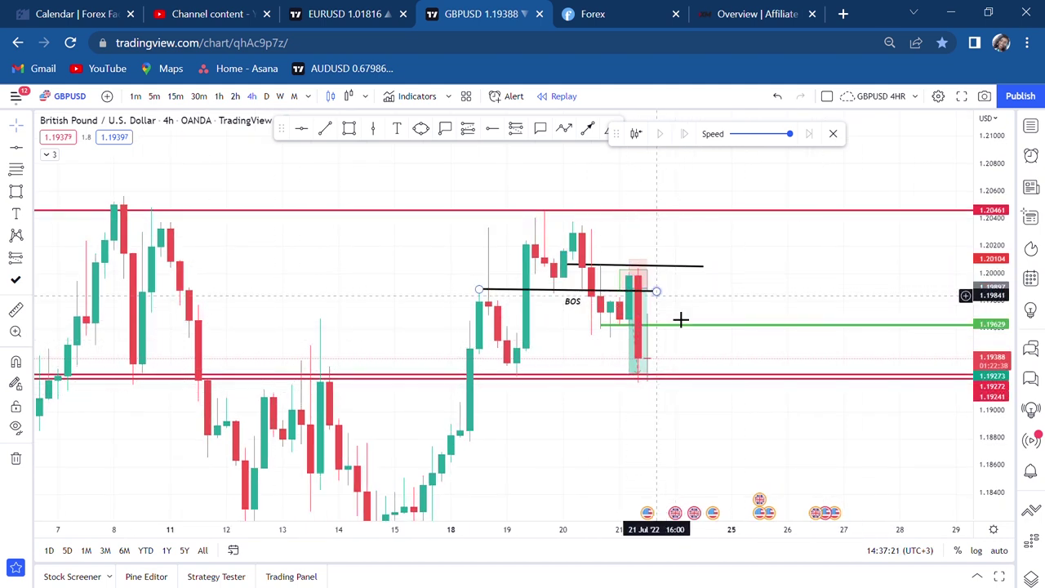
drag(989, 396, 968, 286)
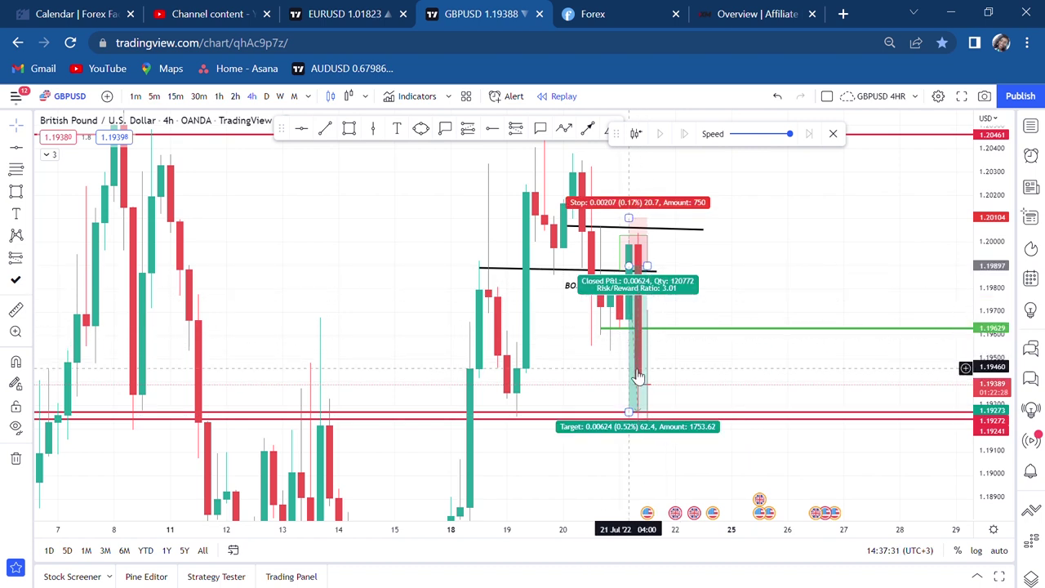
scroll(678, 318, down, 1)
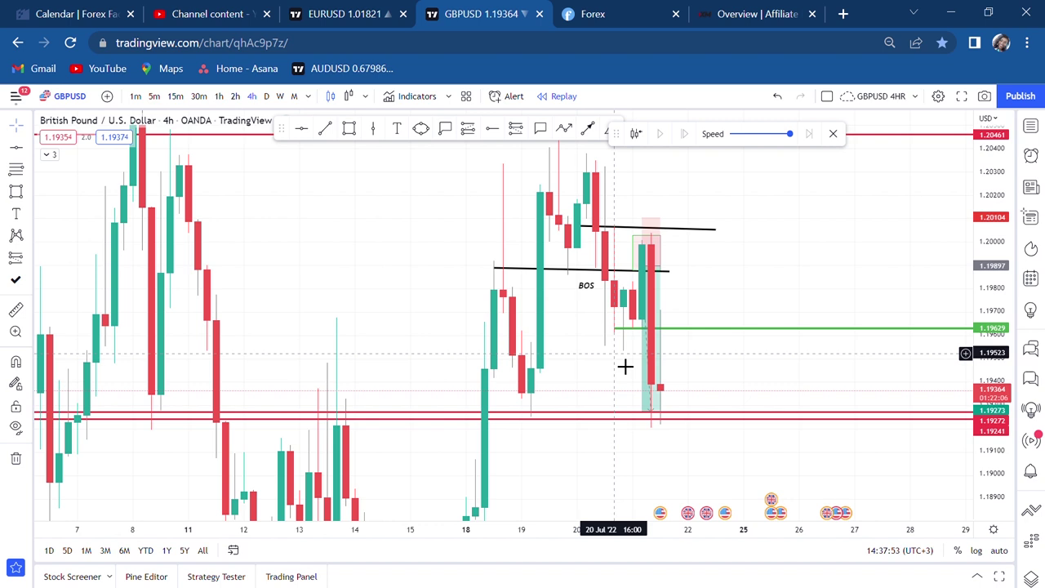
scroll(674, 368, right, 3)
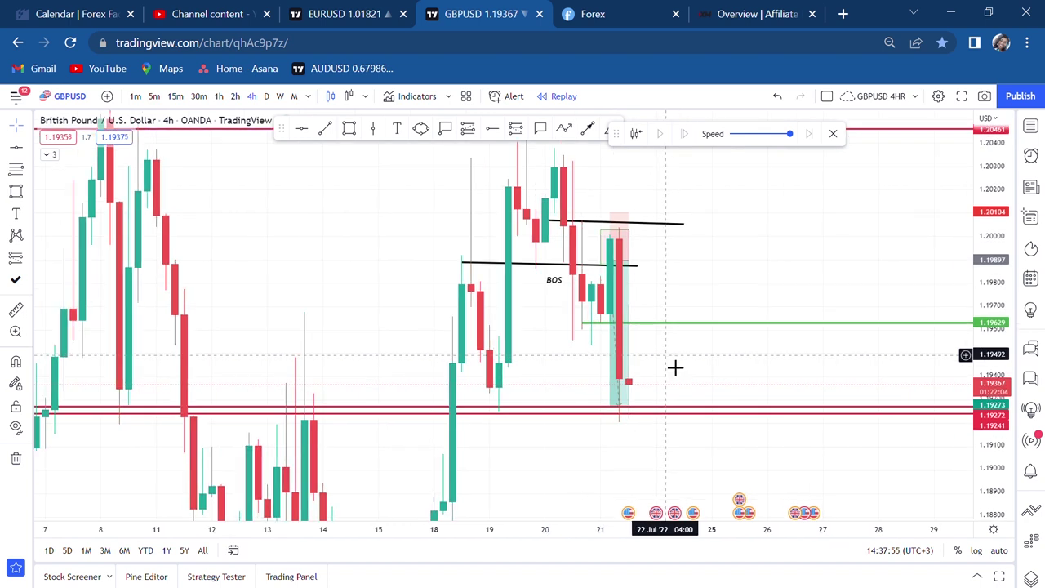